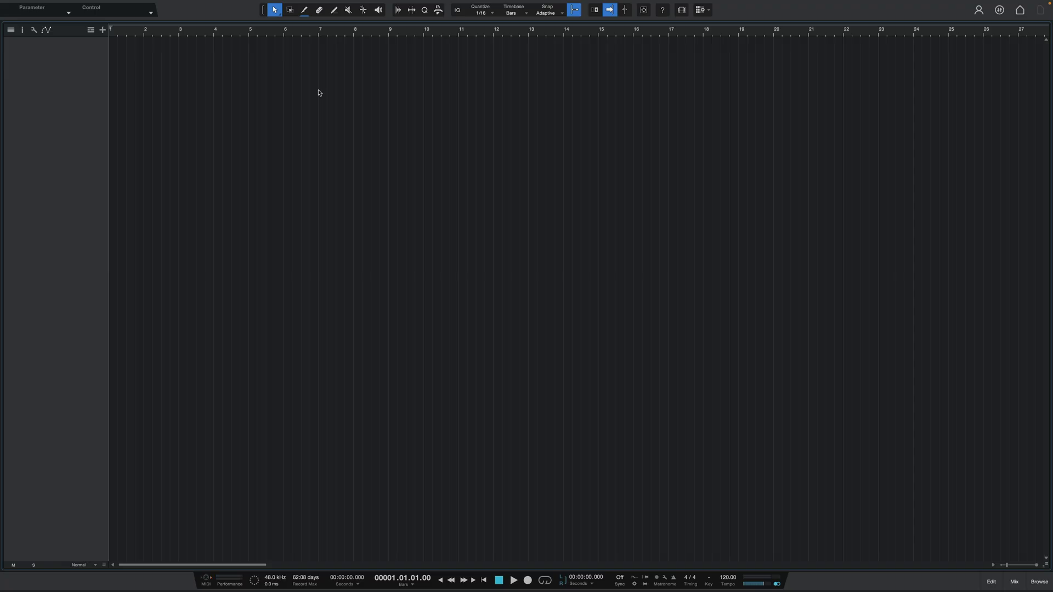
Step: Show the Browser panel on the right of the empty arrangement using F5
{"action": "key", "text": "F5"}
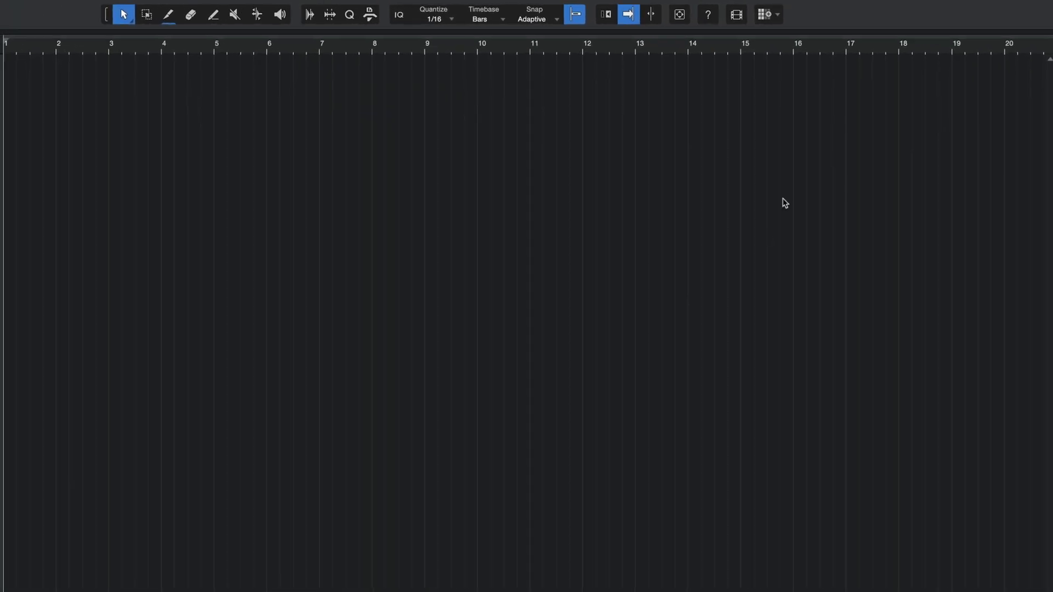
Step: Open the Customization dialog from the toolbar's context menu and show the Active Customization preset list
{"action": "right_click", "coordinate": [844, 16]}
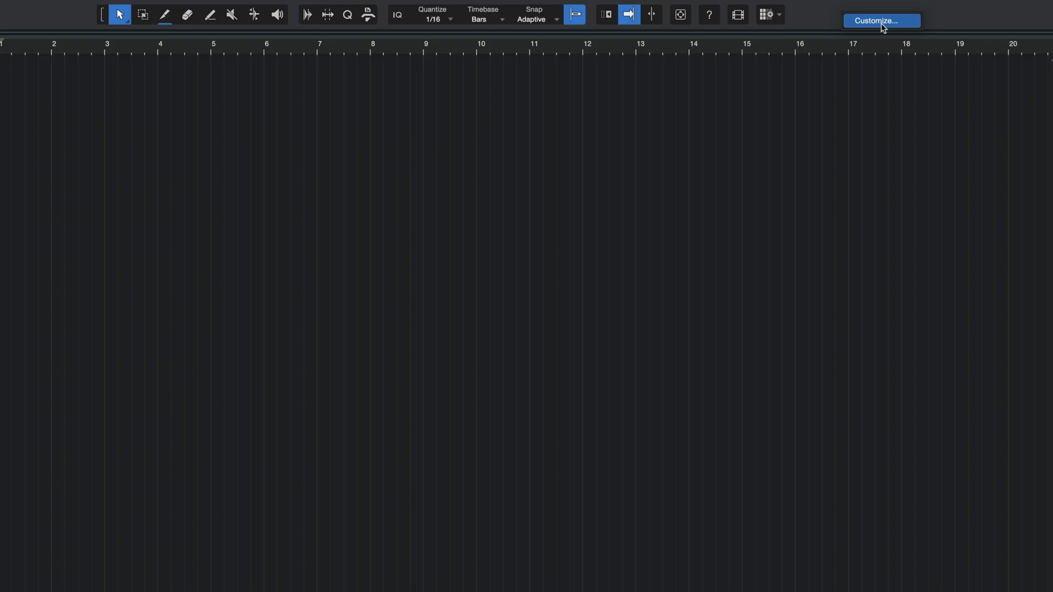
{"action": "left_click", "coordinate": [882, 25]}
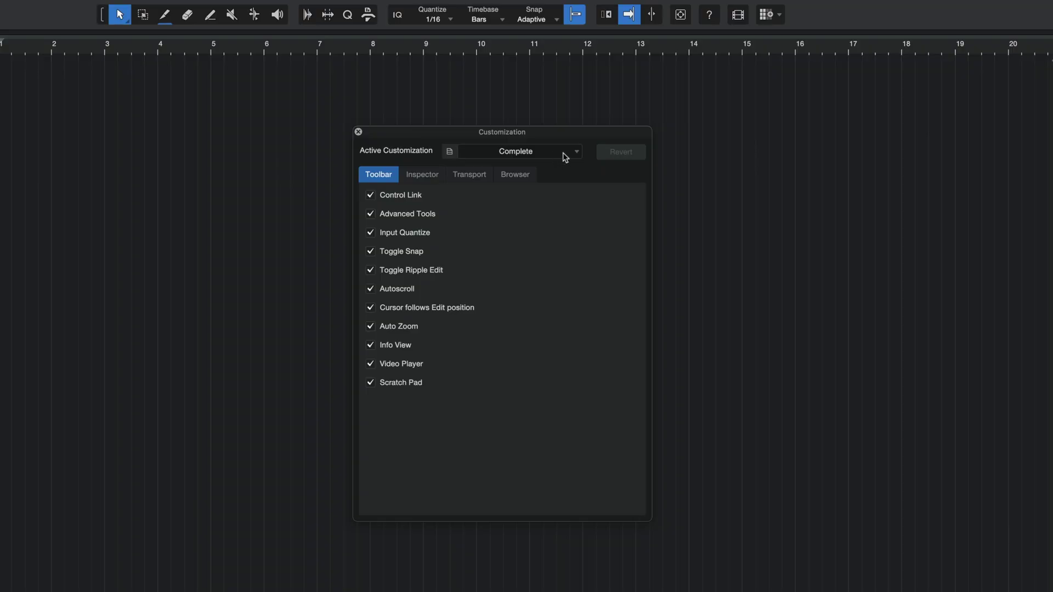
{"action": "left_click", "coordinate": [562, 158]}
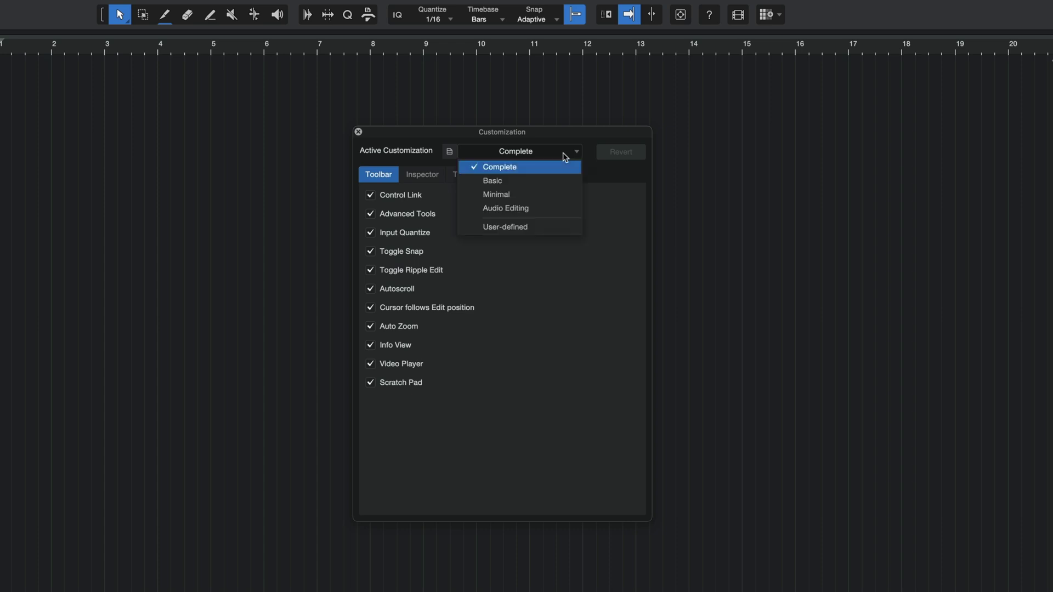
Step: Try the Basic and Minimal presets, then settle on the Audio Editing preset
{"action": "left_click", "coordinate": [516, 166]}
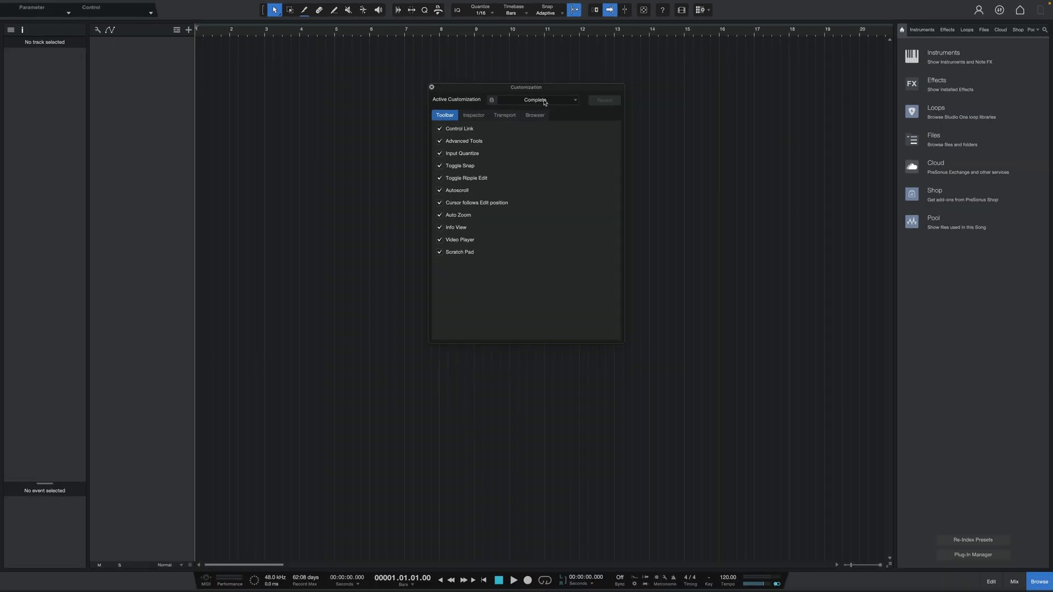
{"action": "left_click", "coordinate": [545, 103]}
{"action": "left_click", "coordinate": [523, 122]}
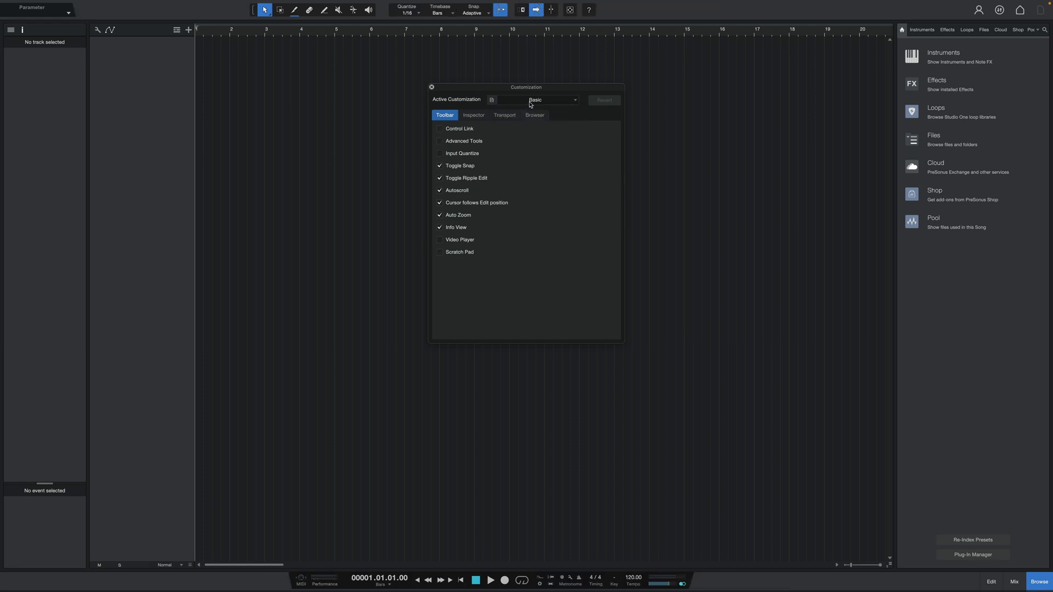
{"action": "left_click", "coordinate": [531, 102]}
{"action": "left_click", "coordinate": [526, 128]}
{"action": "left_click", "coordinate": [535, 102]}
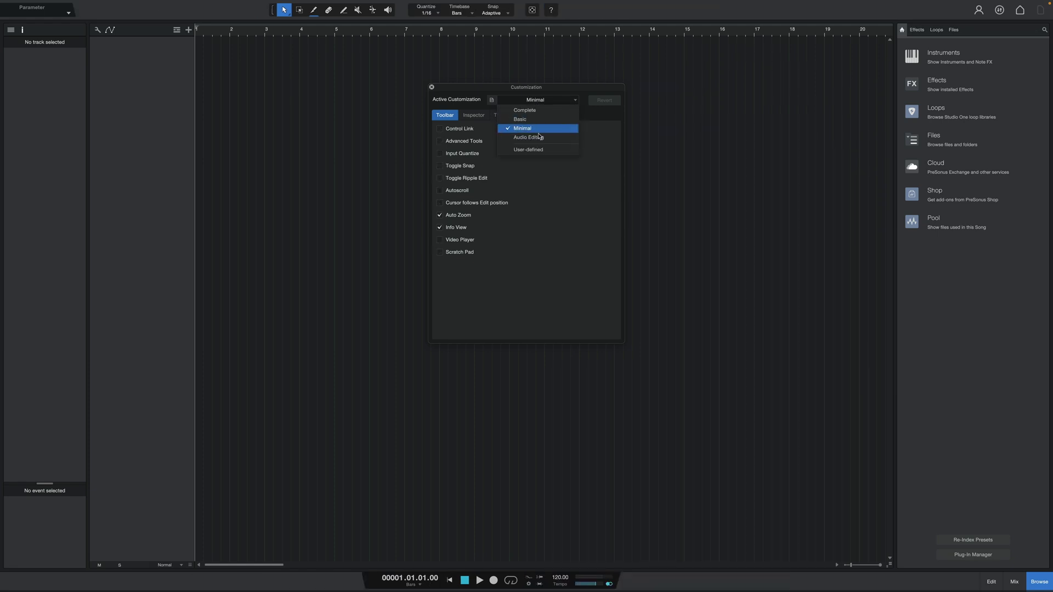
{"action": "left_click", "coordinate": [539, 137]}
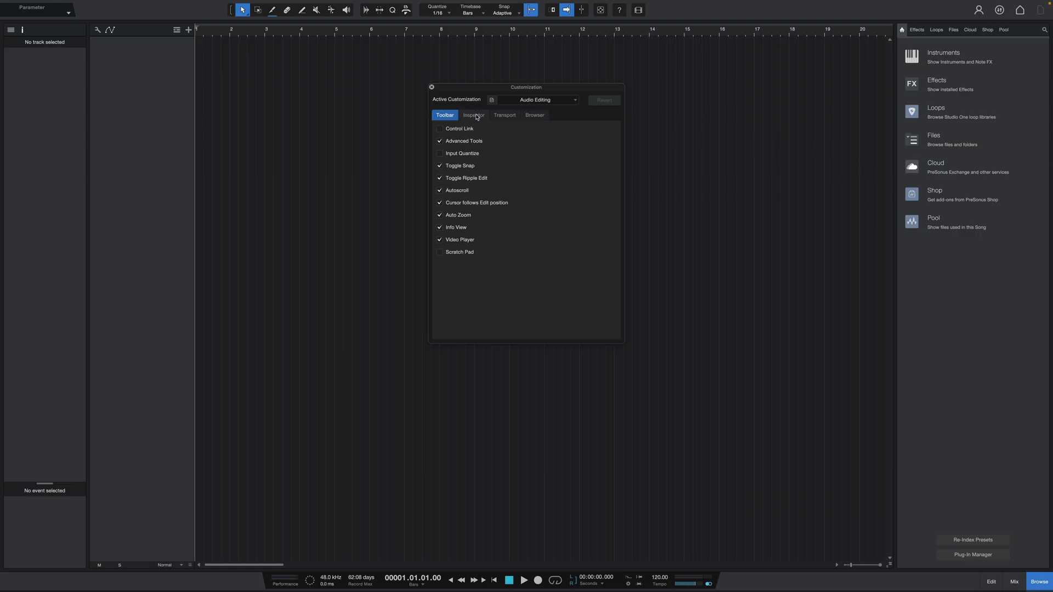
Step: Browse the Inspector, Transport and Browser customization options
{"action": "left_click", "coordinate": [477, 116]}
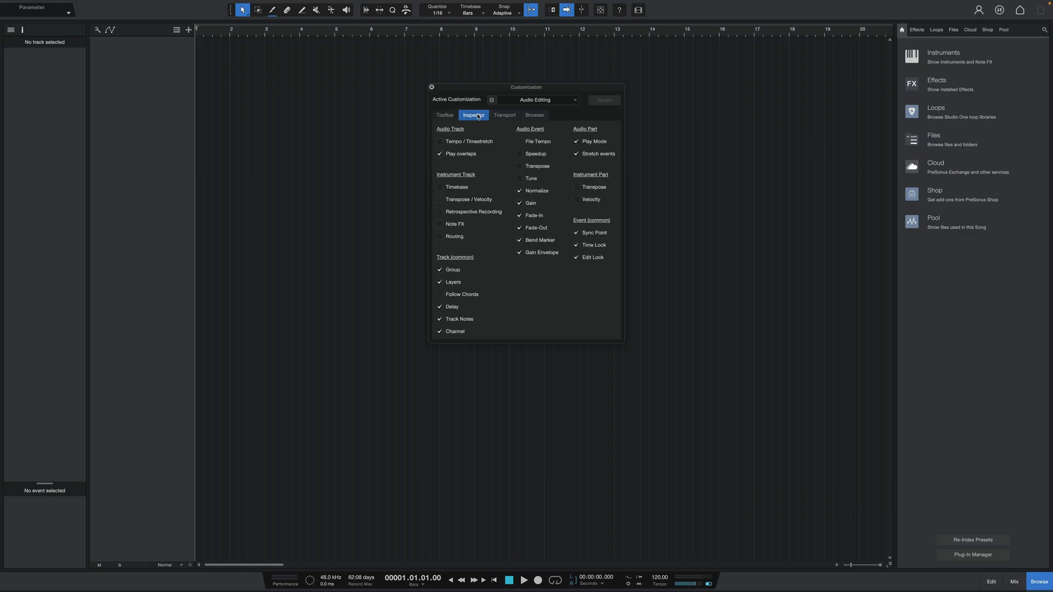
{"action": "left_click", "coordinate": [511, 116]}
{"action": "left_click", "coordinate": [533, 116]}
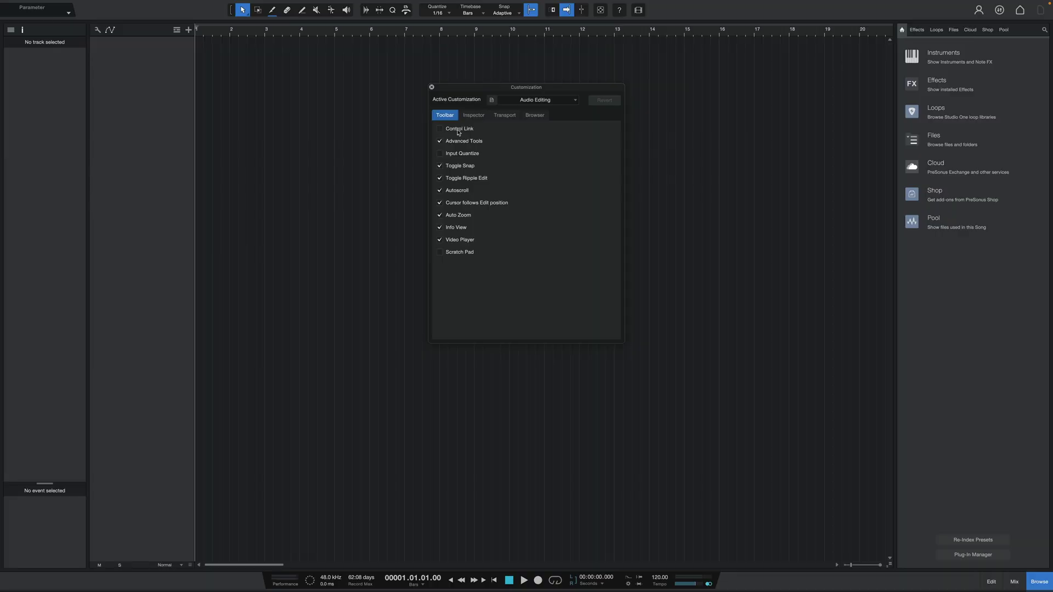
Step: Switch to the Complete preset and uncheck Info View and Video Player from the toolbar
{"action": "left_click", "coordinate": [559, 101]}
{"action": "left_click", "coordinate": [536, 111]}
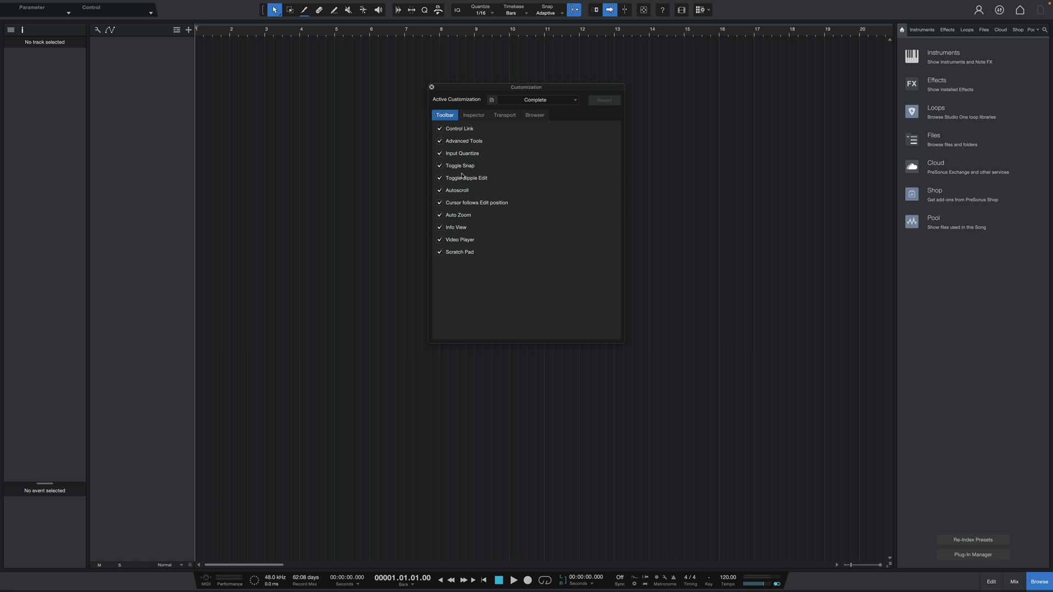
{"action": "left_click", "coordinate": [439, 227]}
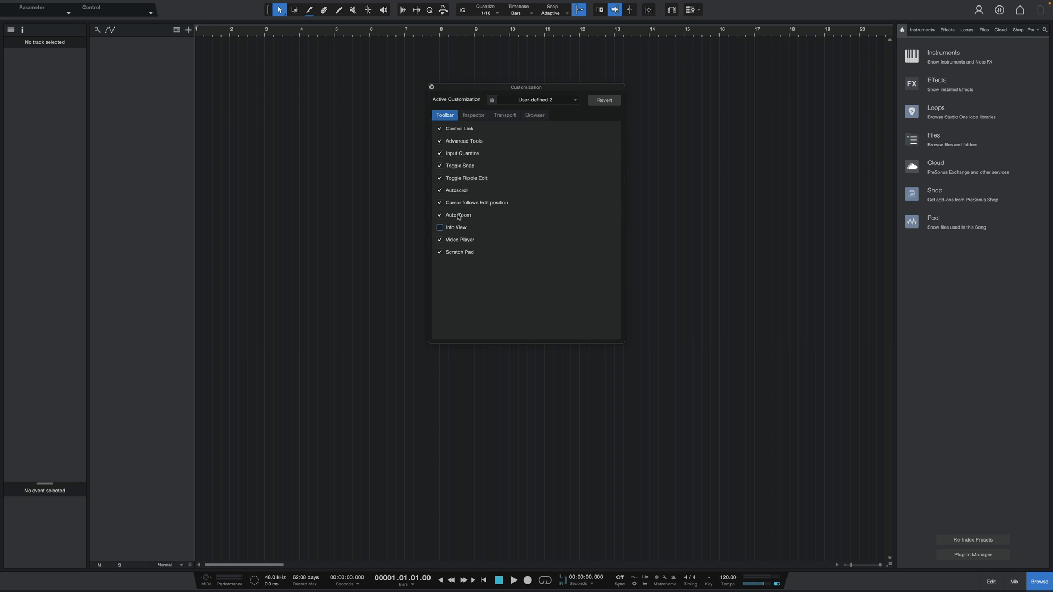
{"action": "left_click", "coordinate": [440, 240]}
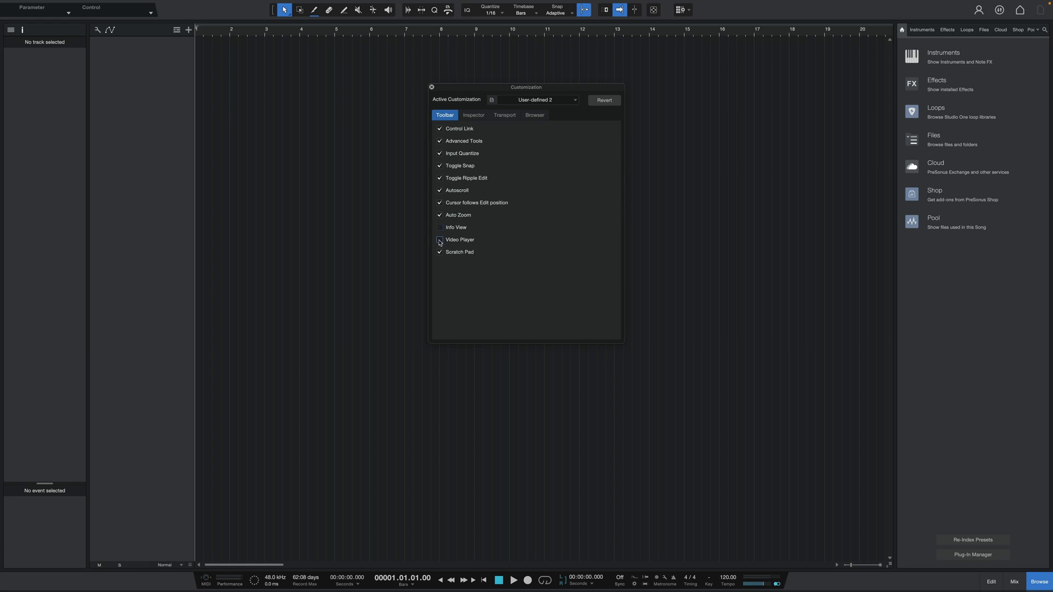
{"action": "left_click", "coordinate": [474, 116]}
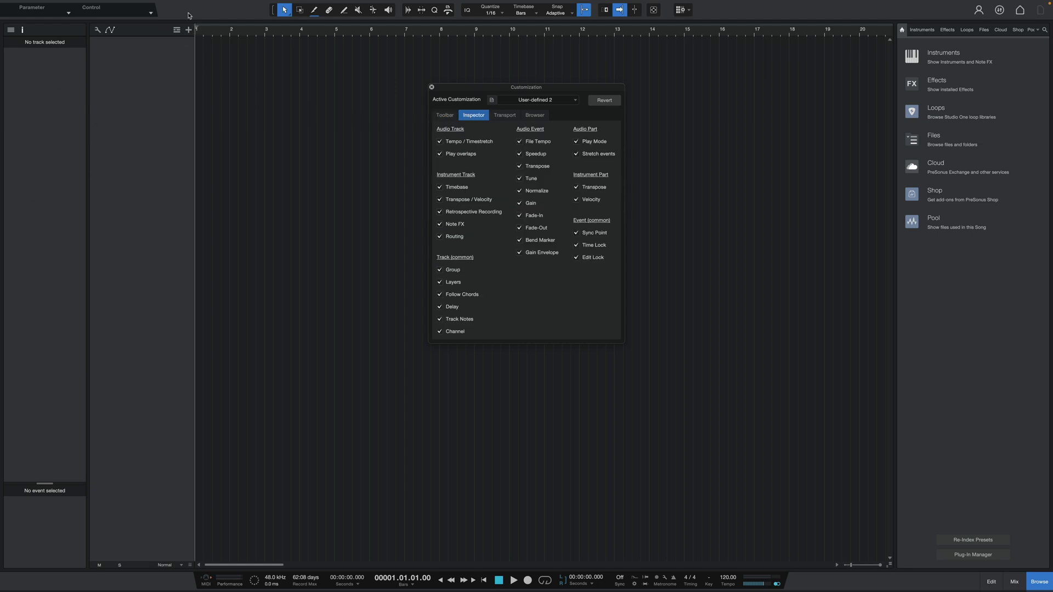
Step: Add a Transition Sound audio track and a Transition Sound instrument track, then select track 1
{"action": "left_click", "coordinate": [189, 29]}
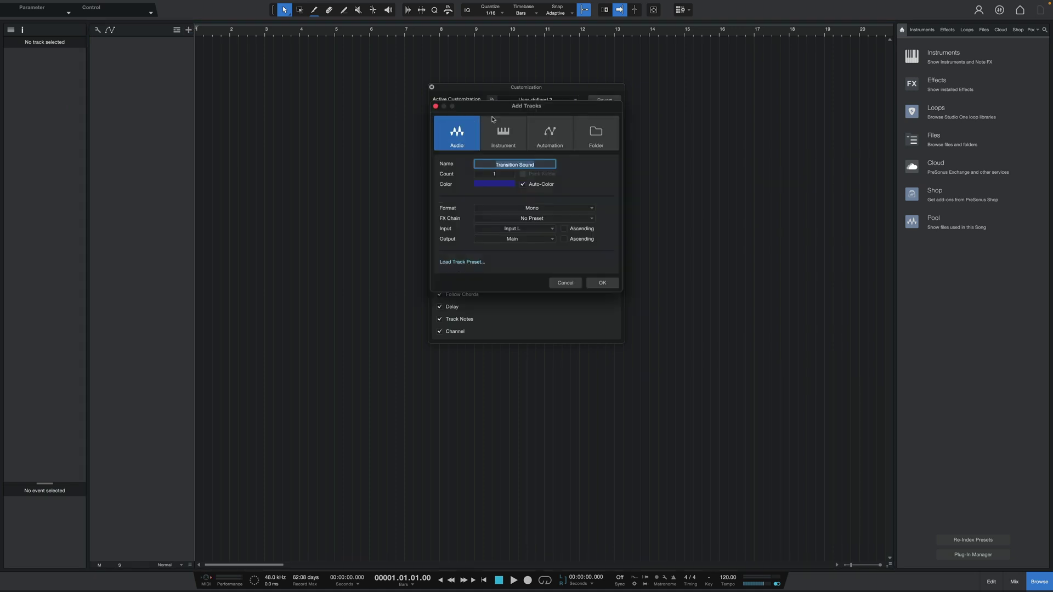
{"action": "left_click", "coordinate": [602, 283]}
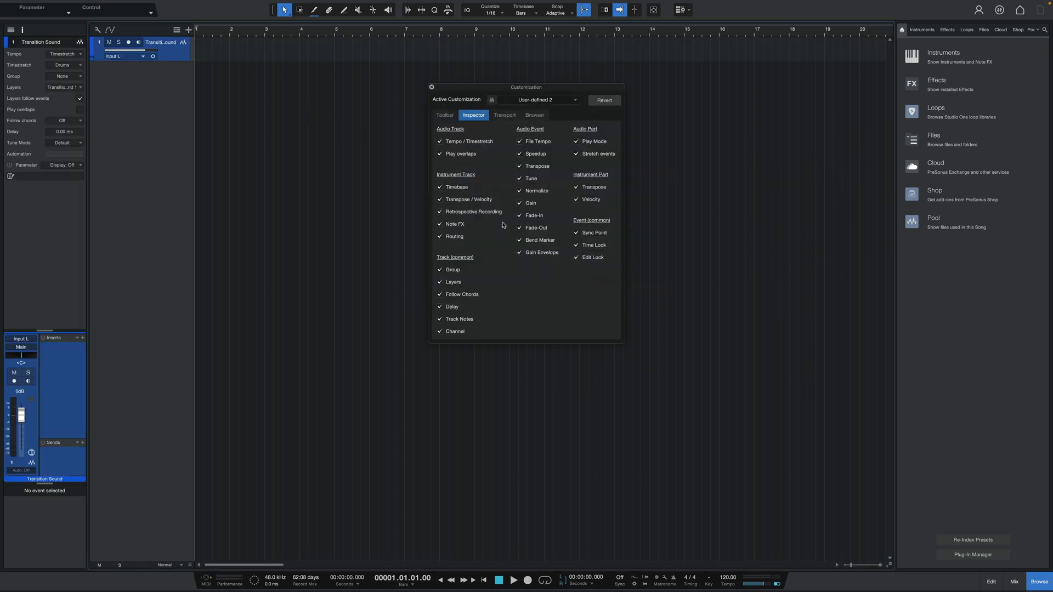
{"action": "left_click", "coordinate": [188, 29]}
{"action": "left_click", "coordinate": [503, 134]}
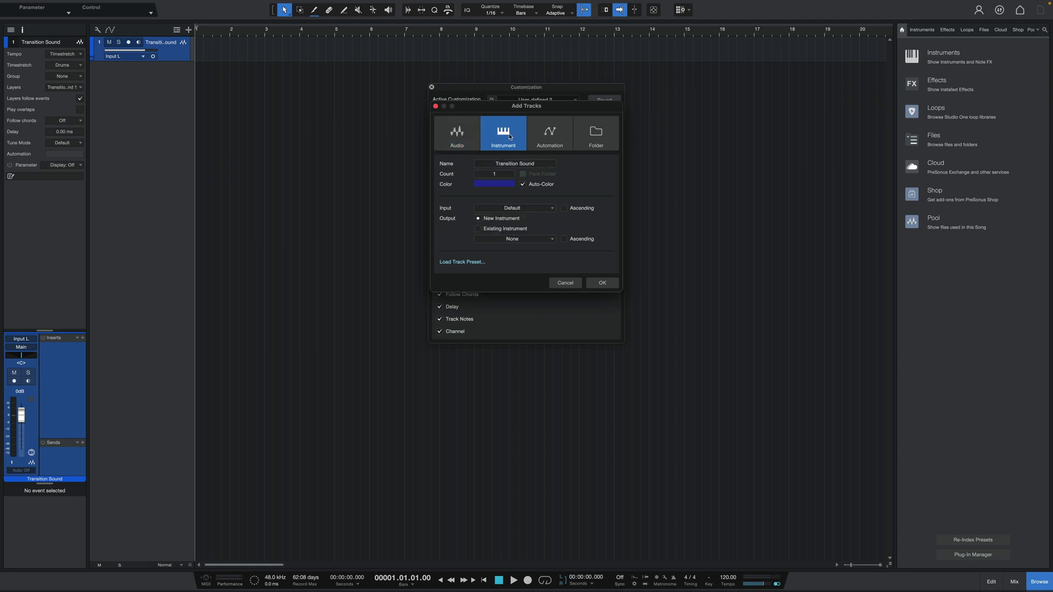
{"action": "left_click", "coordinate": [602, 283]}
{"action": "left_click", "coordinate": [176, 53]}
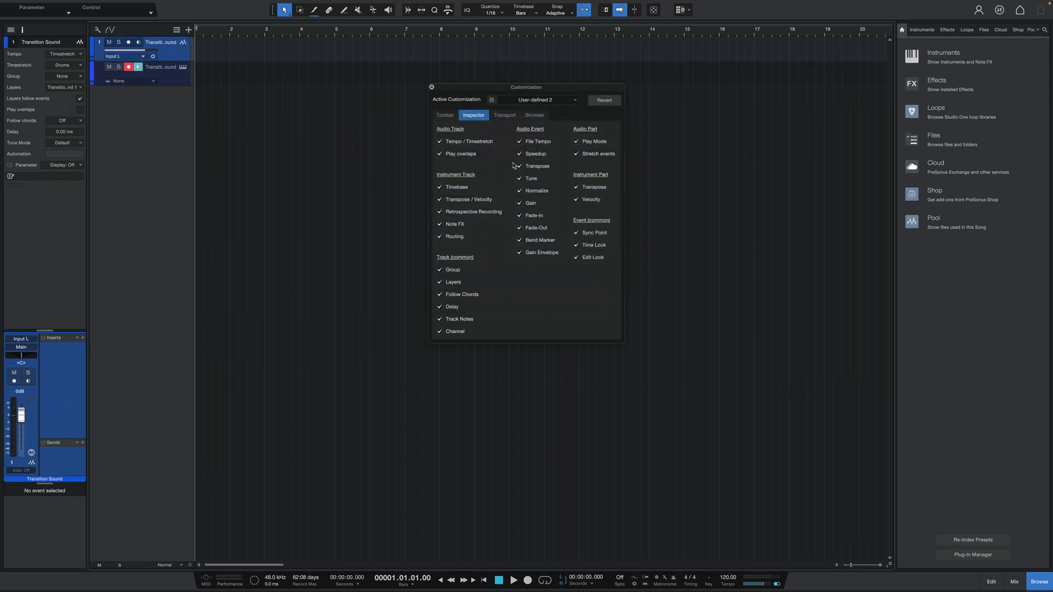
{"action": "left_click", "coordinate": [505, 115]}
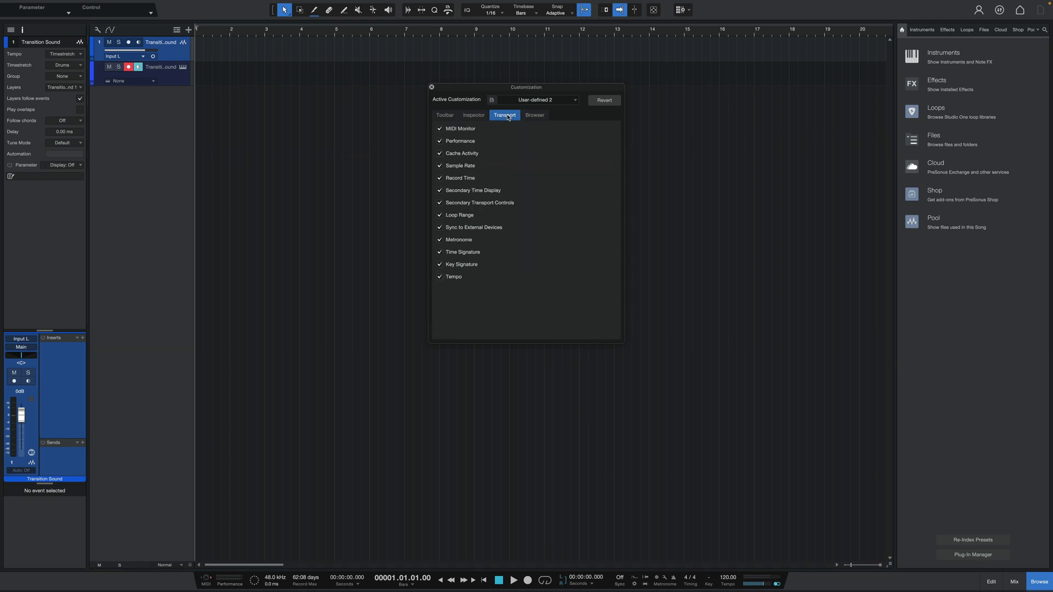
Step: Hide Cache Activity, Record Time and Sync to External Devices from the transport
{"action": "left_click", "coordinate": [439, 154]}
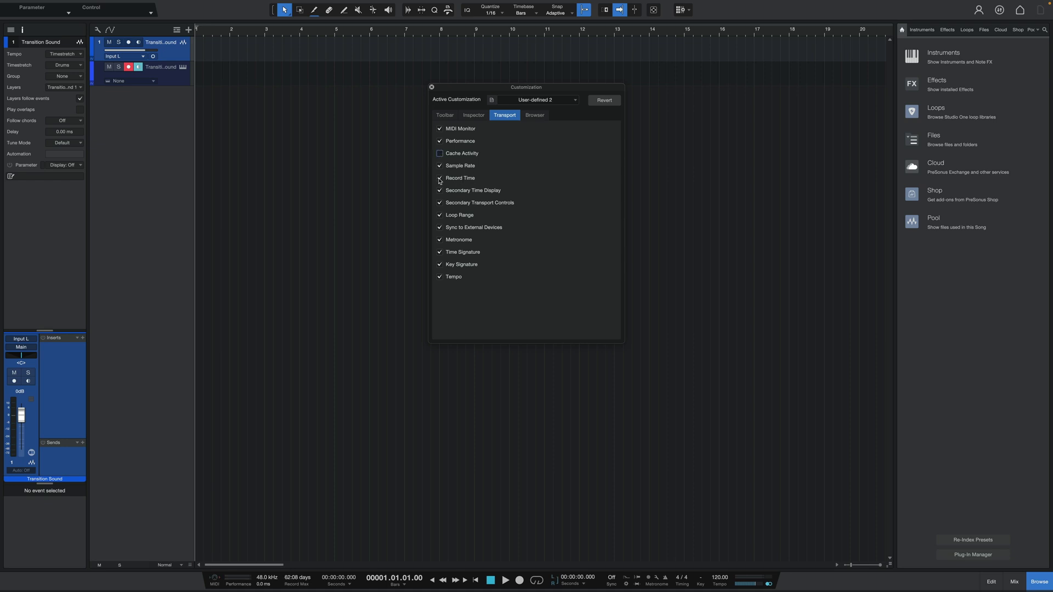
{"action": "left_click", "coordinate": [439, 178]}
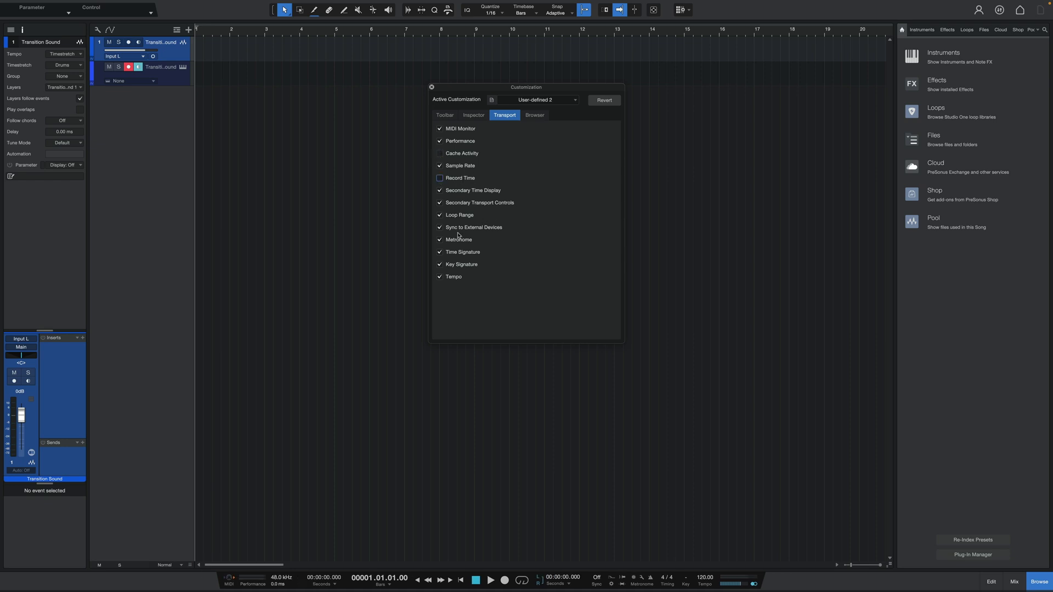
{"action": "left_click", "coordinate": [440, 228]}
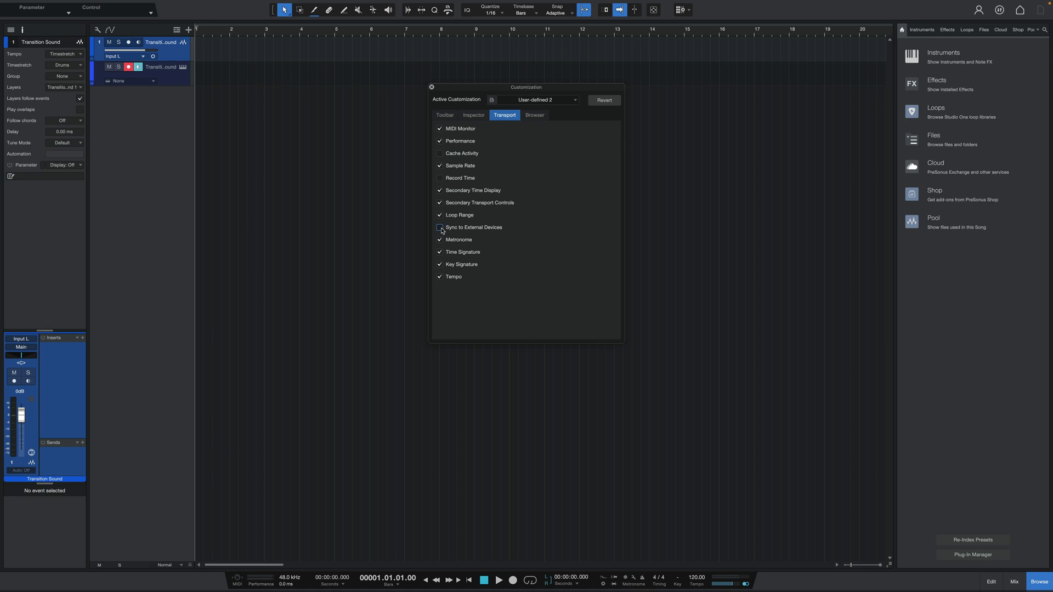
Step: Hide the Shop and Pool sections from the browser
{"action": "left_click", "coordinate": [532, 116]}
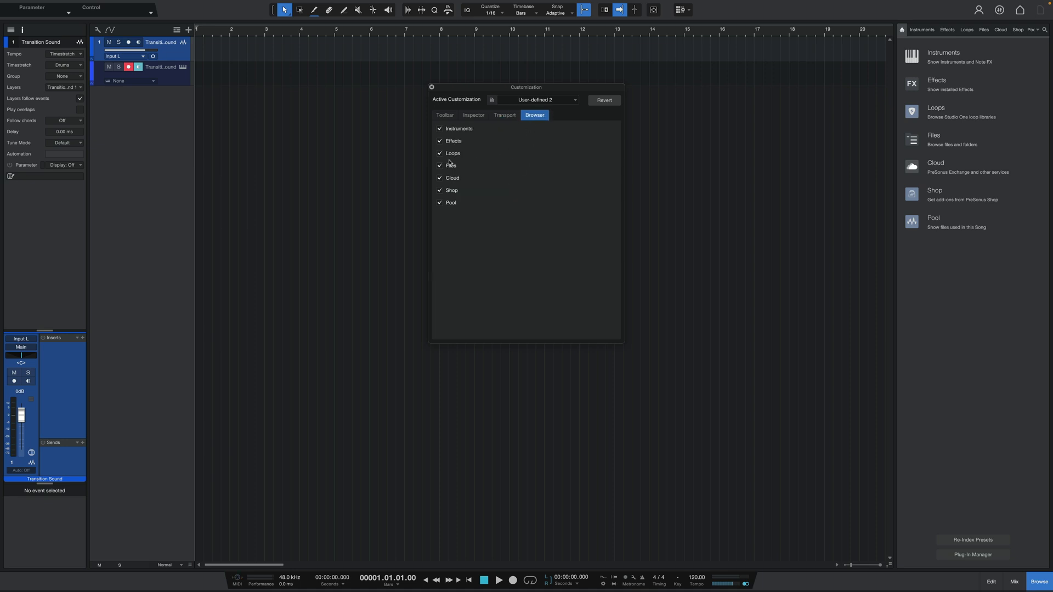
{"action": "left_click", "coordinate": [439, 191]}
{"action": "left_click", "coordinate": [439, 203]}
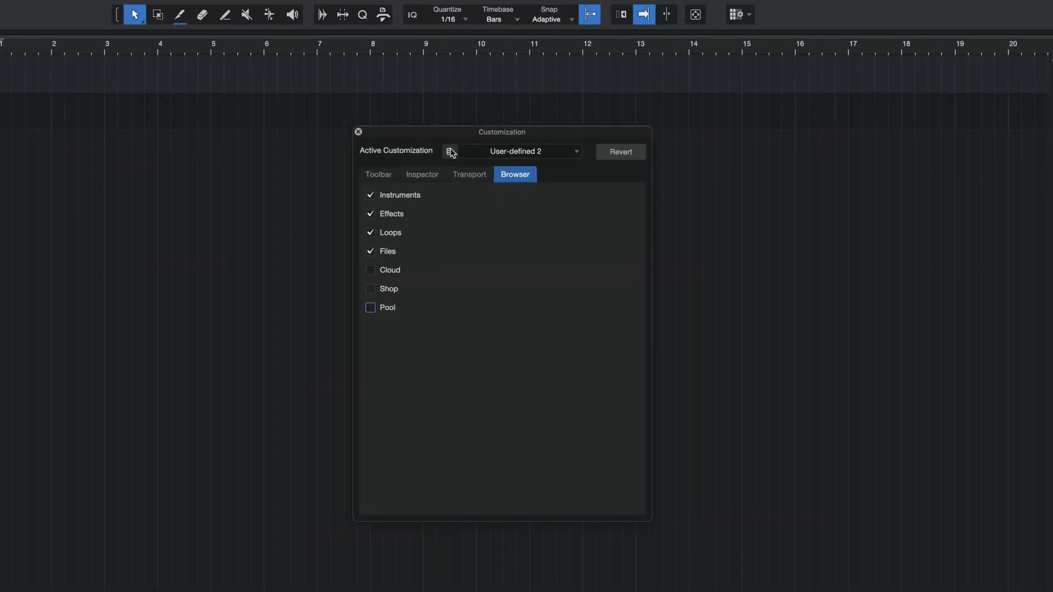
Step: Store the customization as a new named preset and confirm it appears in the Active Customization list
{"action": "left_click", "coordinate": [450, 151]}
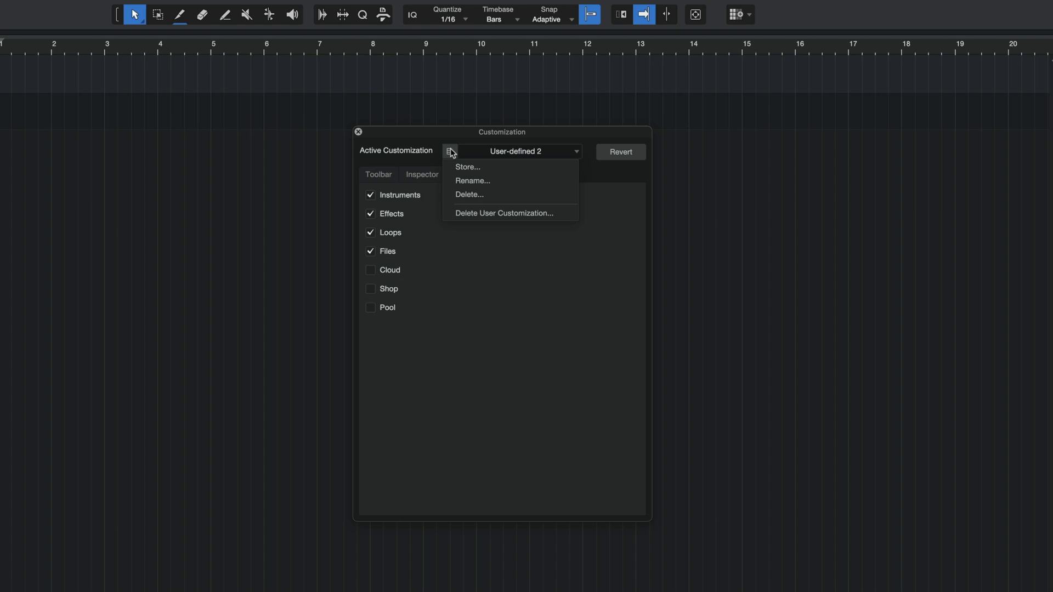
{"action": "left_click", "coordinate": [467, 167]}
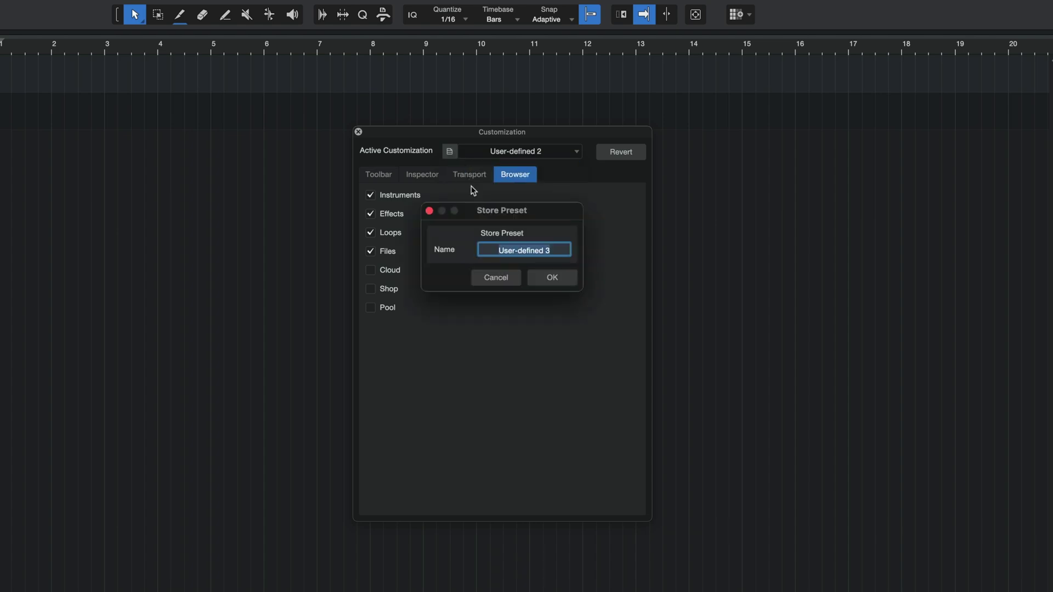
{"action": "type", "text": "Ivan Workflow"}
{"action": "key", "text": "Return"}
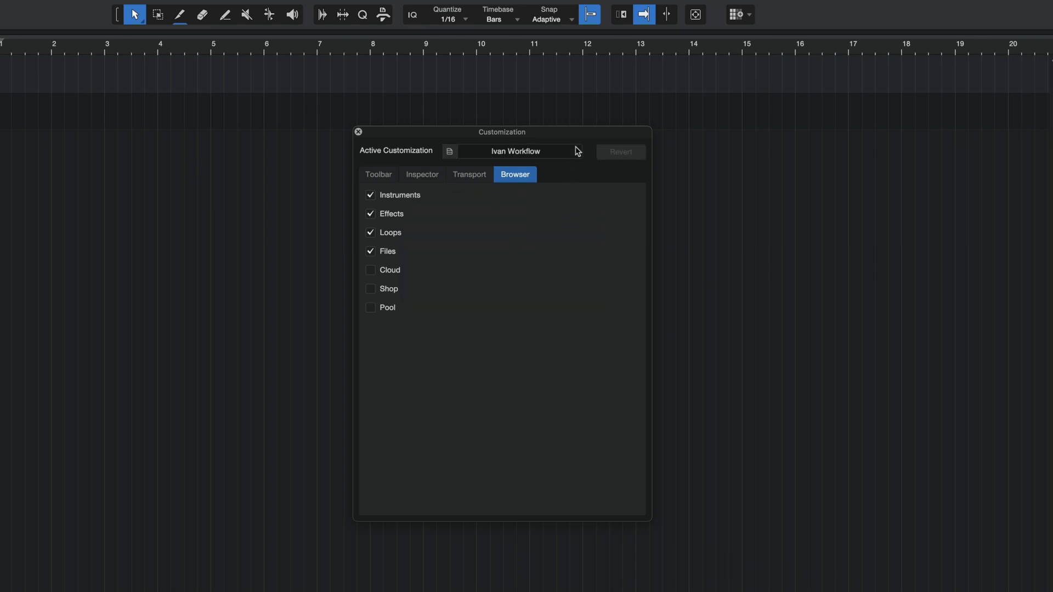
{"action": "left_click", "coordinate": [573, 151]}
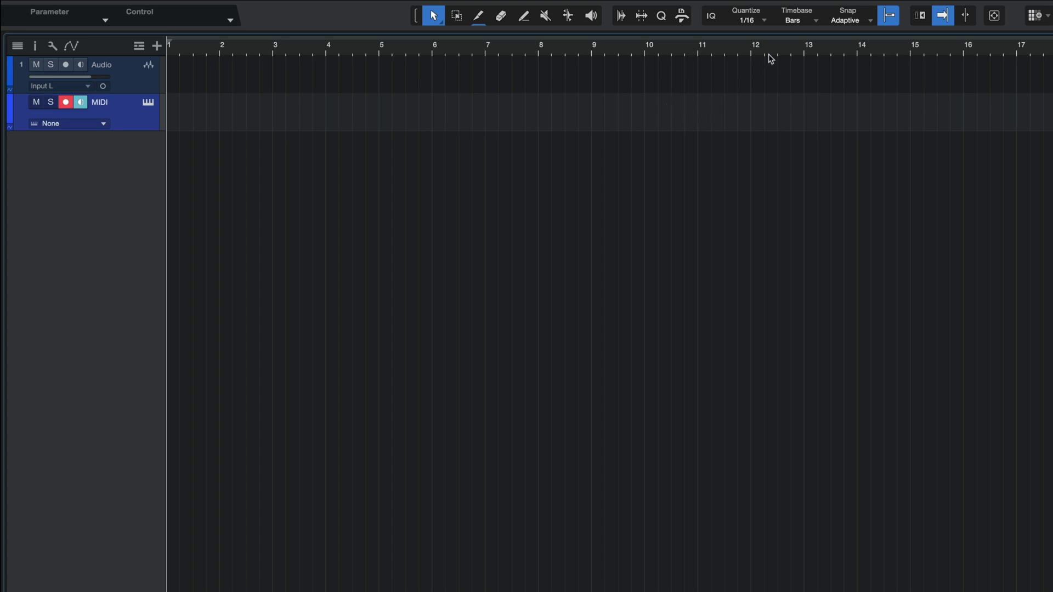
Step: Open the Timebase dropdown on the arrange toolbar, where Bars is currently set
{"action": "left_click", "coordinate": [817, 22]}
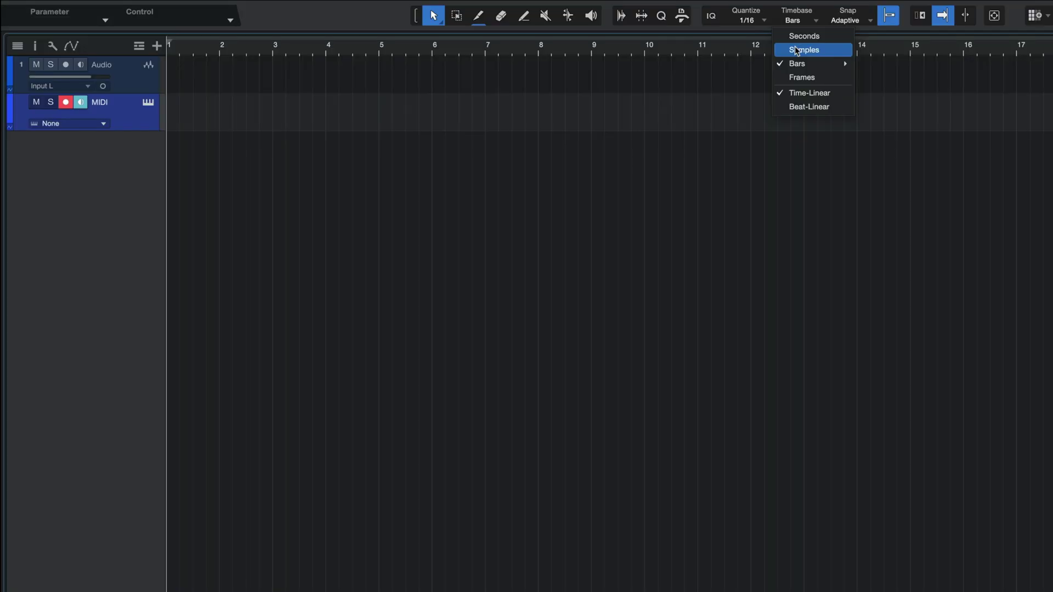
Step: Keep the Bars timebase and zoom the timeline in around bar 2 to reveal beat subdivisions
{"action": "mouse_move", "coordinate": [794, 66]}
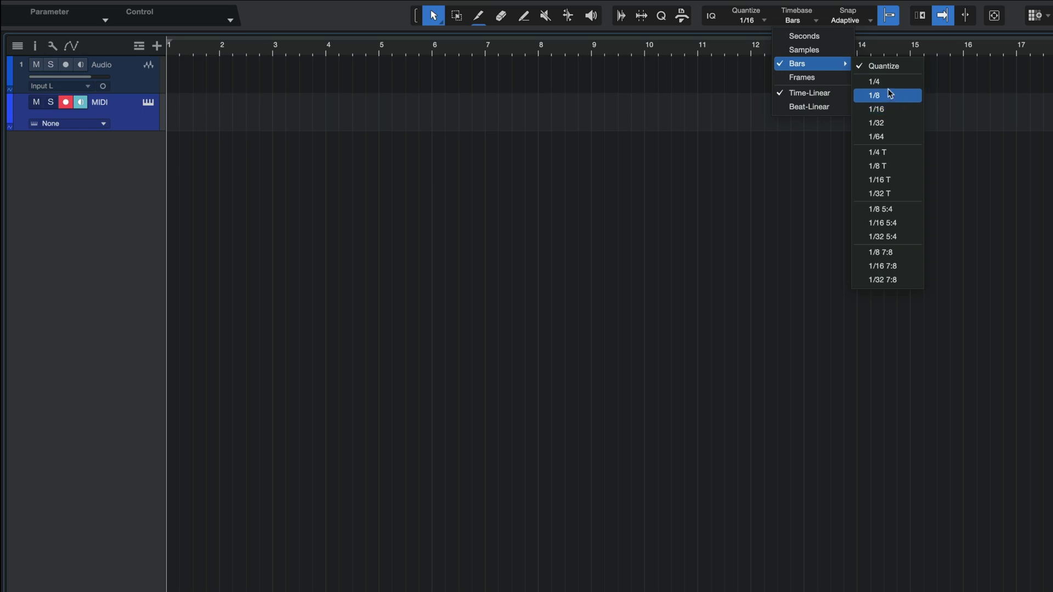
{"action": "left_click", "coordinate": [889, 95]}
{"action": "scroll", "coordinate": [221, 76], "scroll_direction": "up", "scroll_amount": 5}
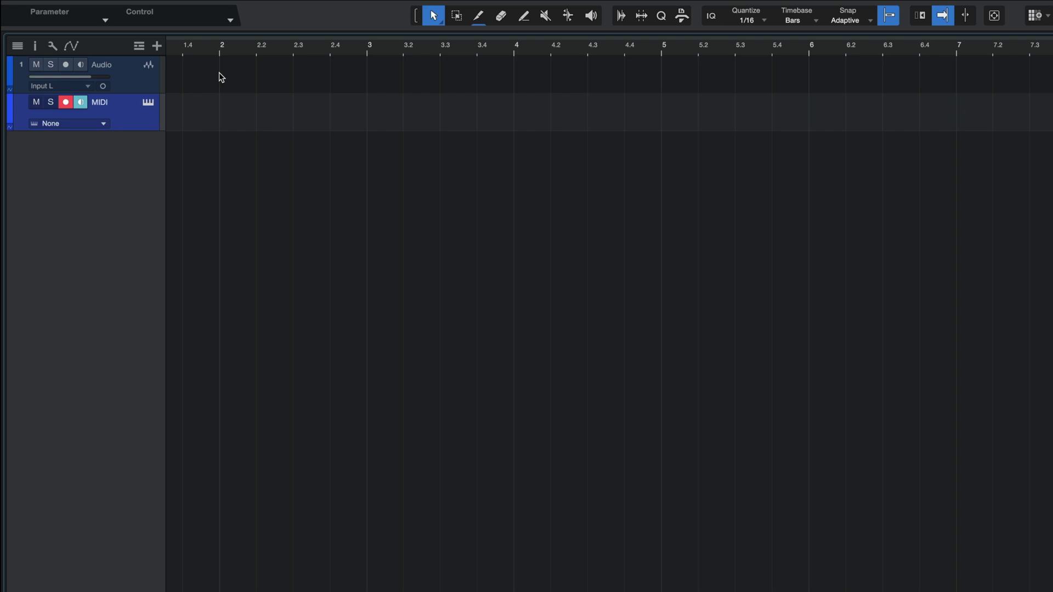
{"action": "left_click", "coordinate": [816, 21]}
Step: Try quantize values 1/8 and 1/4, then step the grid finer to 1/32 and 1/64
{"action": "mouse_move", "coordinate": [817, 67]}
{"action": "left_click", "coordinate": [768, 24]}
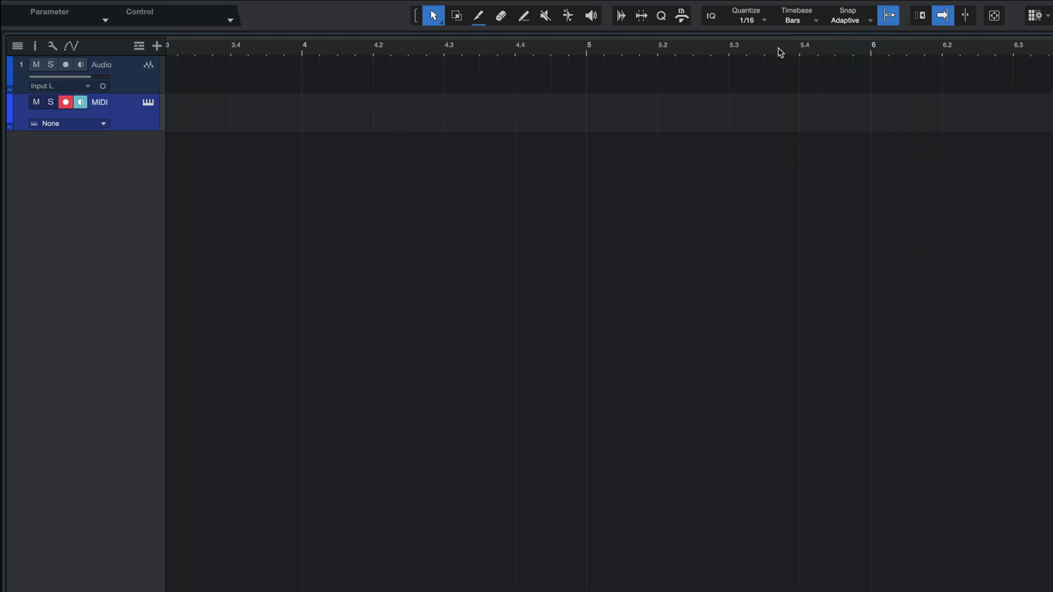
{"action": "left_click", "coordinate": [760, 24]}
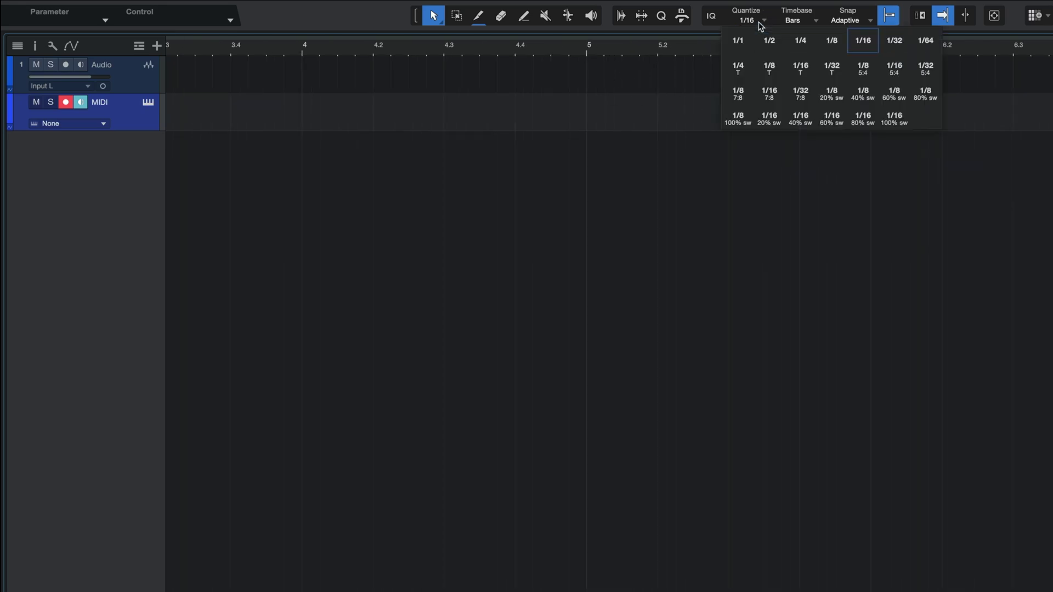
{"action": "left_click", "coordinate": [832, 42]}
{"action": "left_click", "coordinate": [762, 22]}
{"action": "left_click", "coordinate": [799, 42]}
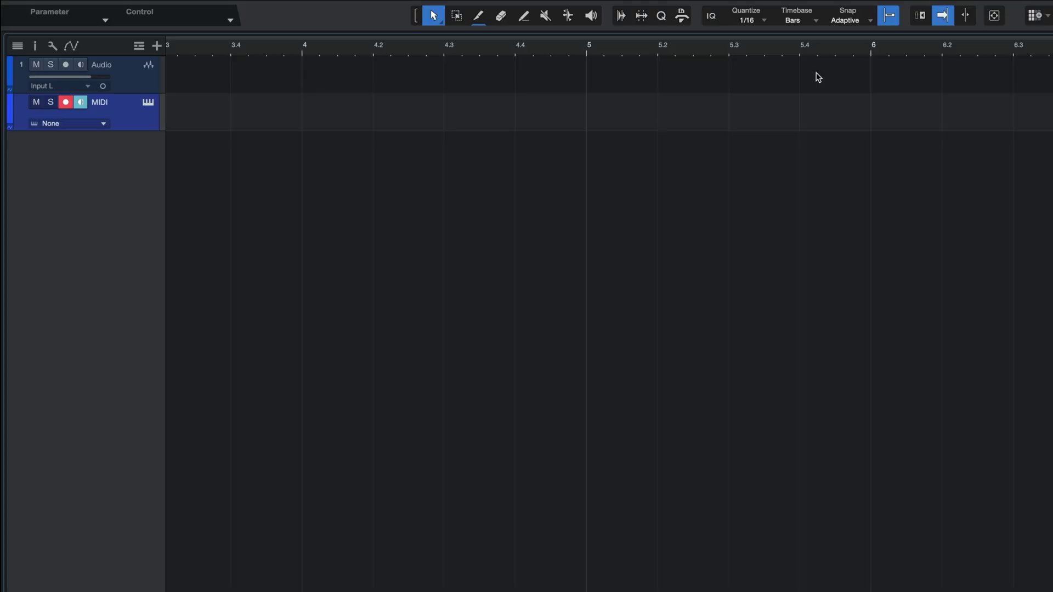
{"action": "key", "text": "4"}
{"action": "key", "text": "5"}
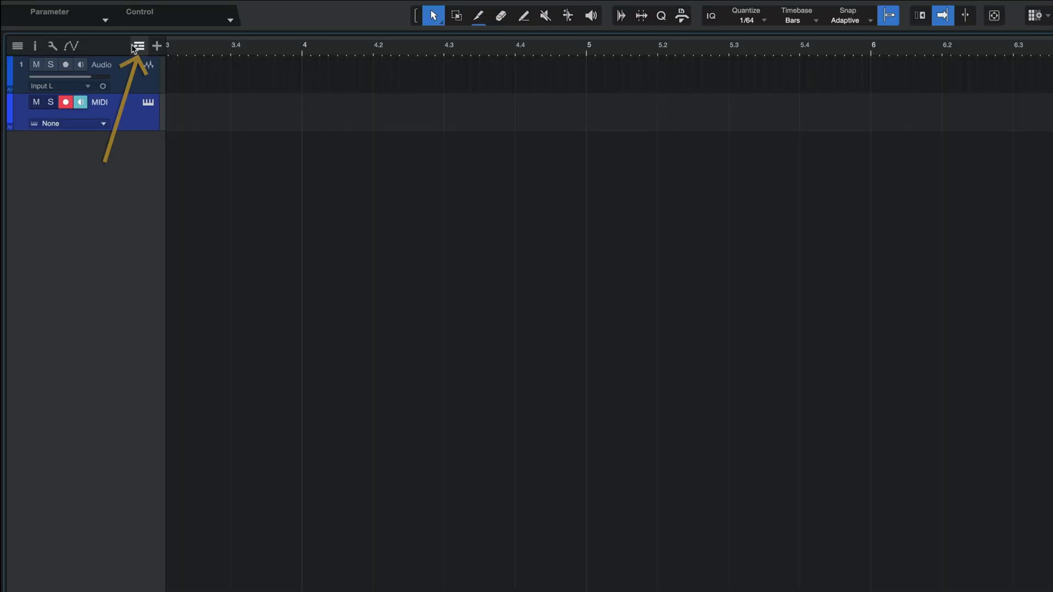
Step: Add a ruler track showing time in Seconds beneath the Bars ruler
{"action": "left_click", "coordinate": [139, 45]}
{"action": "left_click", "coordinate": [158, 68]}
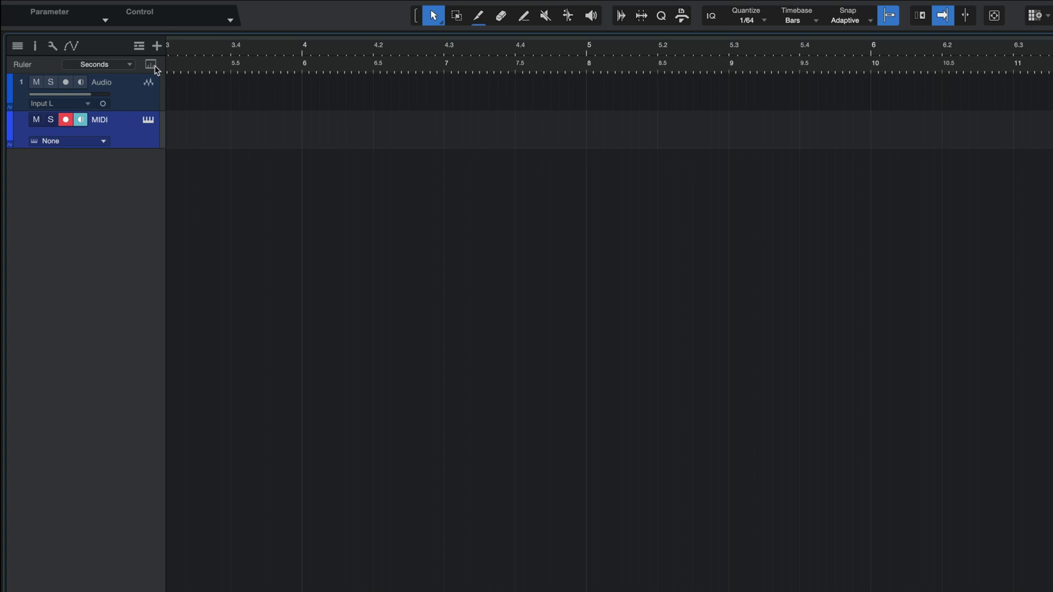
{"action": "left_click", "coordinate": [110, 66]}
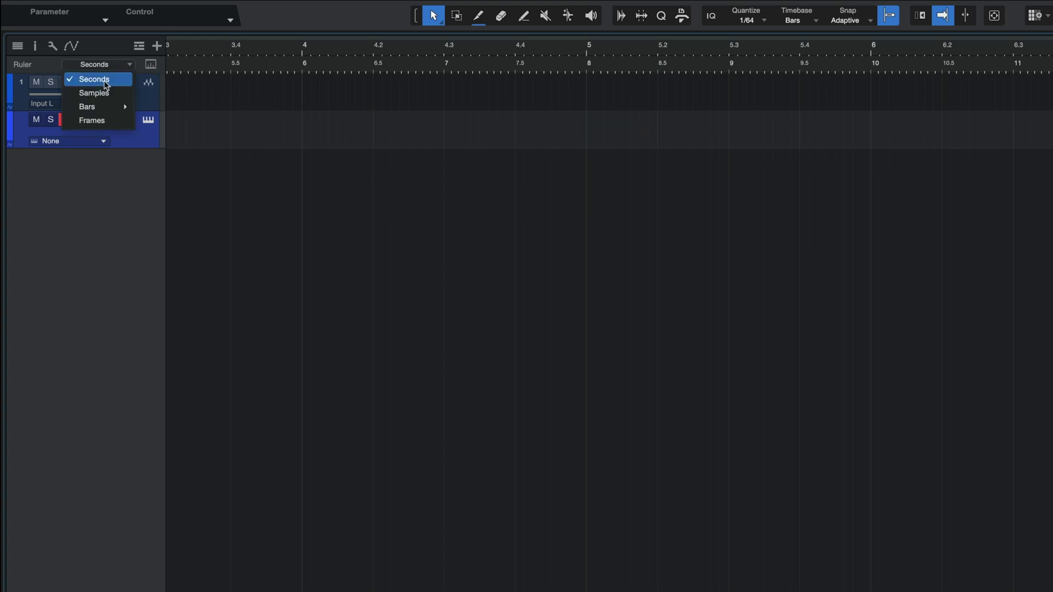
{"action": "left_click", "coordinate": [103, 82]}
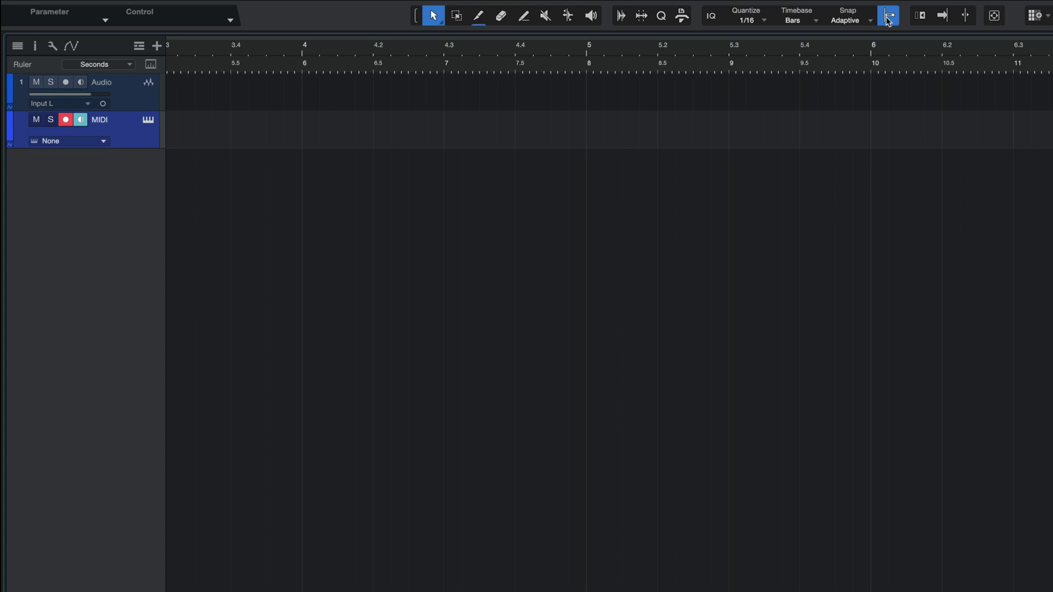
Step: Create a MIDI part at bar 5 on the MIDI track and nudge it just past the bar
{"action": "left_click", "coordinate": [870, 22]}
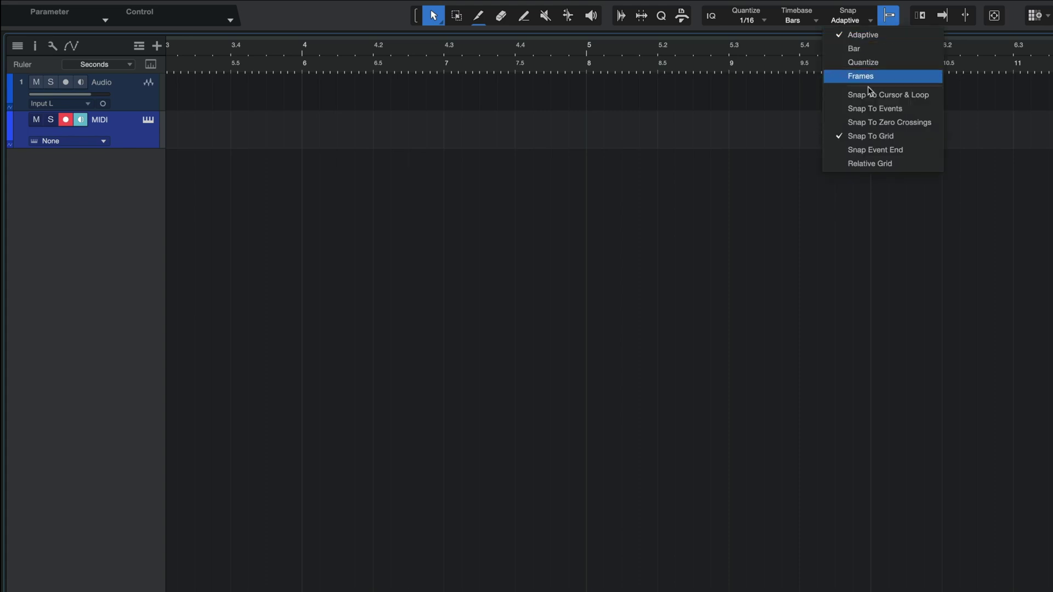
{"action": "left_click", "coordinate": [670, 141]}
{"action": "double_click", "coordinate": [620, 136]}
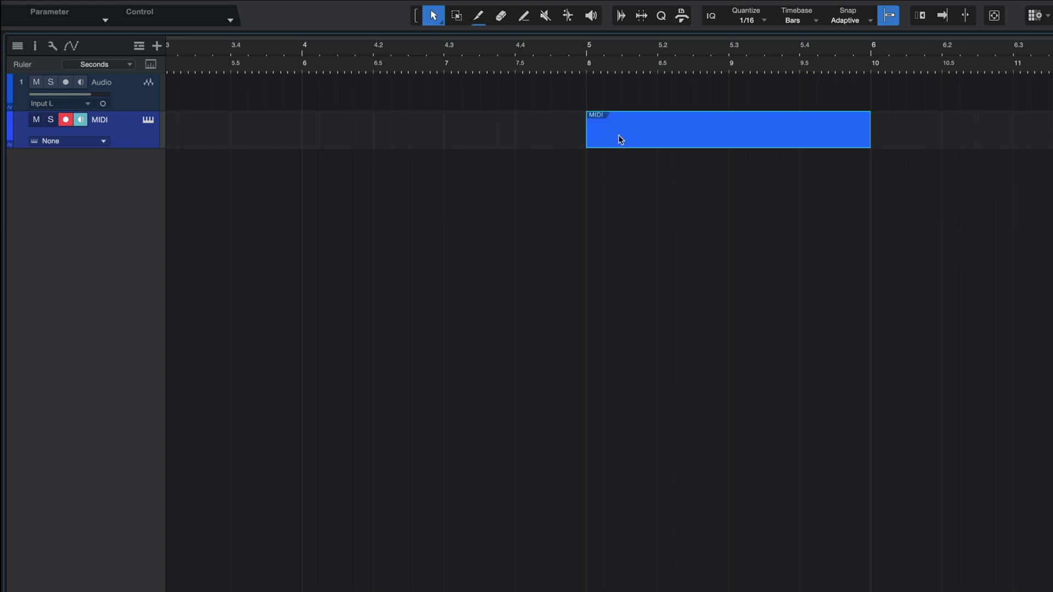
{"action": "mouse_move", "coordinate": [626, 135]}
{"action": "left_mouse_down"}
{"action": "mouse_move", "coordinate": [664, 135]}
{"action": "mouse_move", "coordinate": [633, 135]}
{"action": "left_mouse_up"}
{"action": "left_click", "coordinate": [859, 22]}
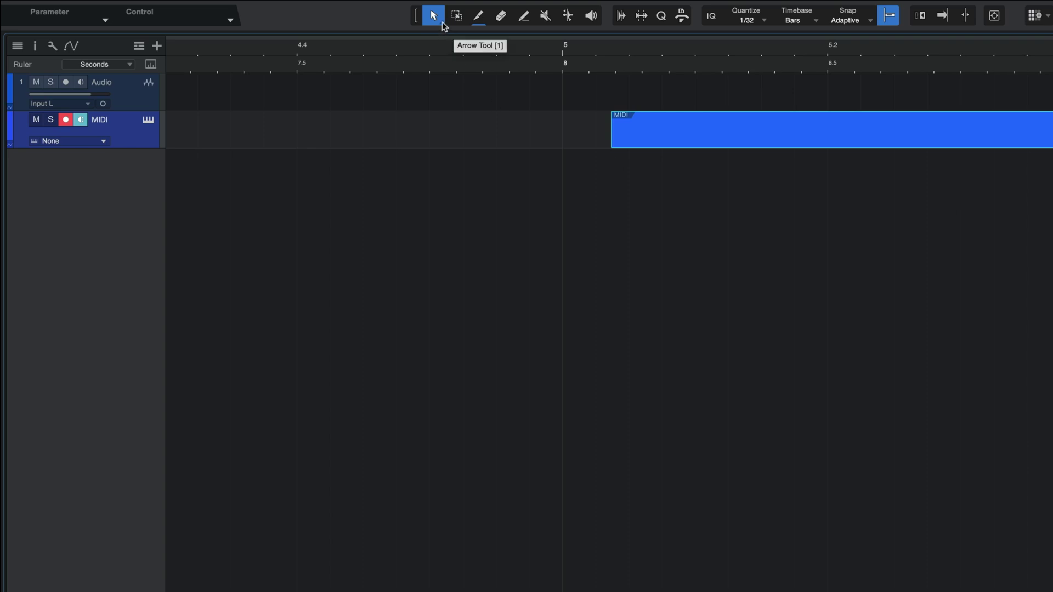
{"action": "left_click", "coordinate": [443, 26]}
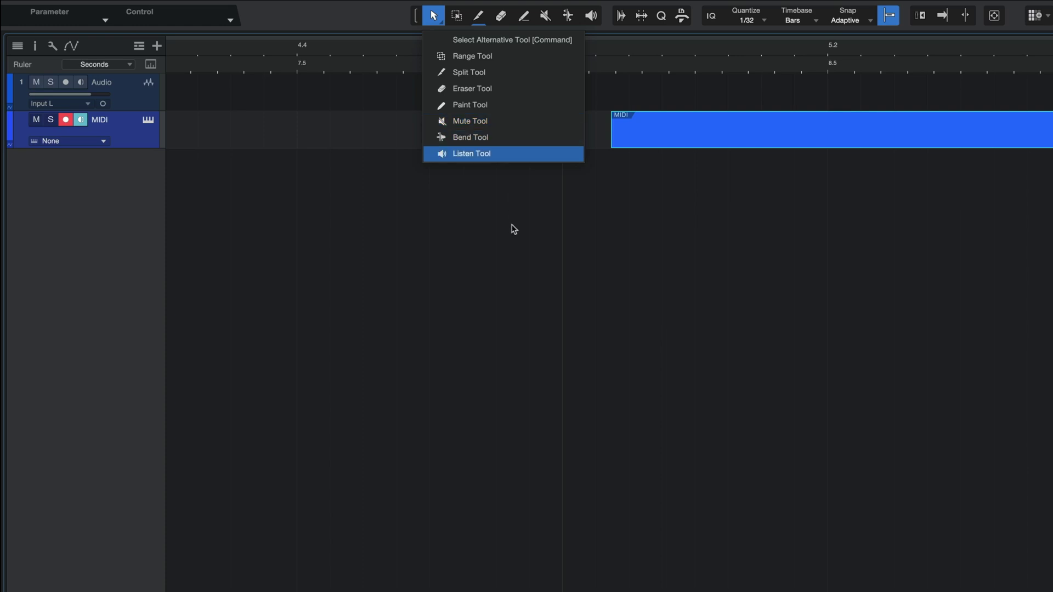
{"action": "left_click", "coordinate": [618, 283]}
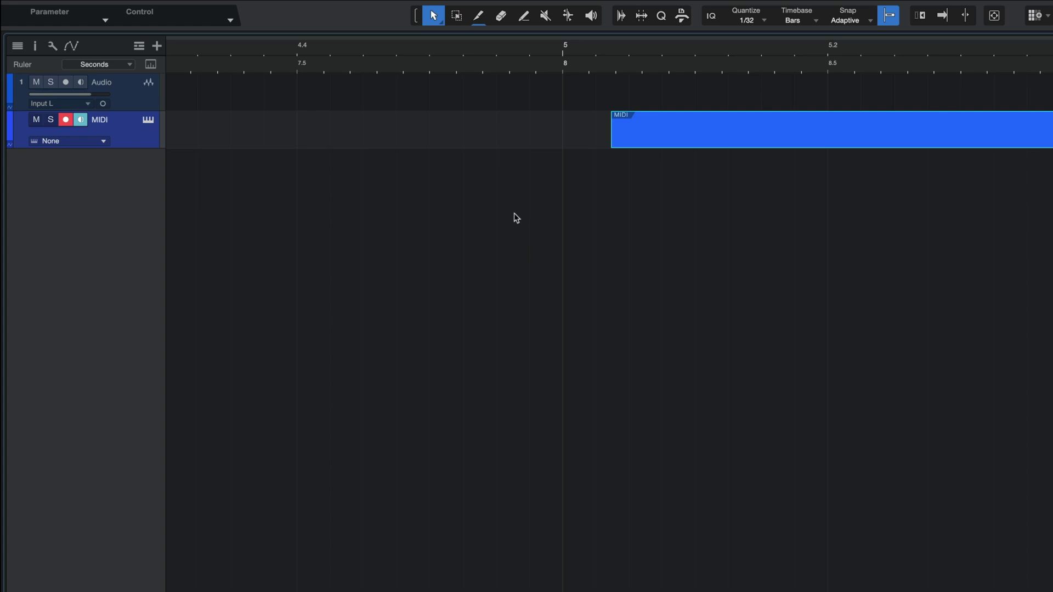
{"action": "key", "text": "ctrl"}
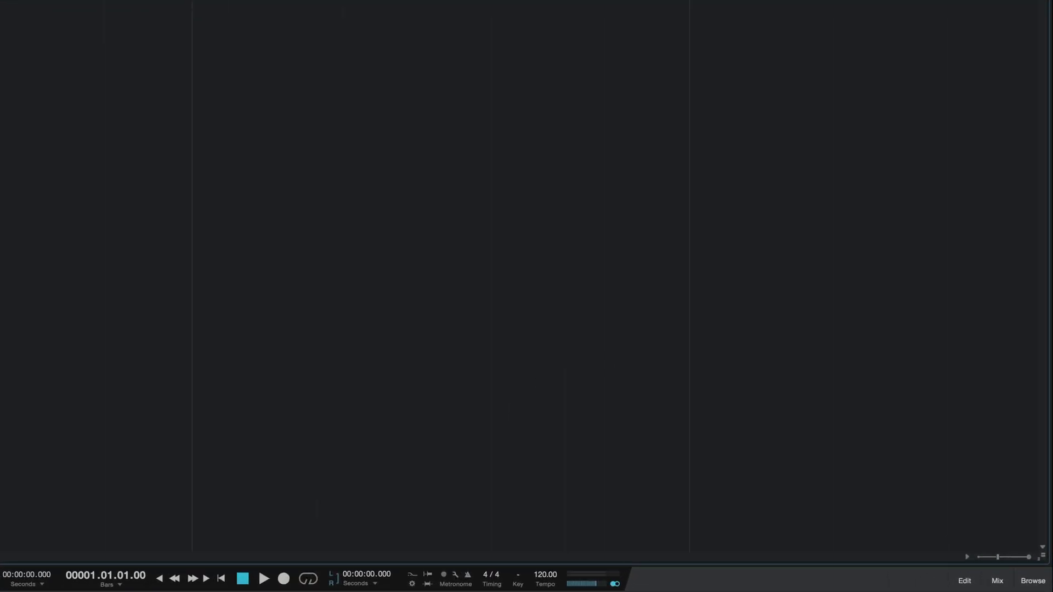
Step: Open the mixer console and enable Input controls under Channel Components
{"action": "left_click", "coordinate": [997, 580]}
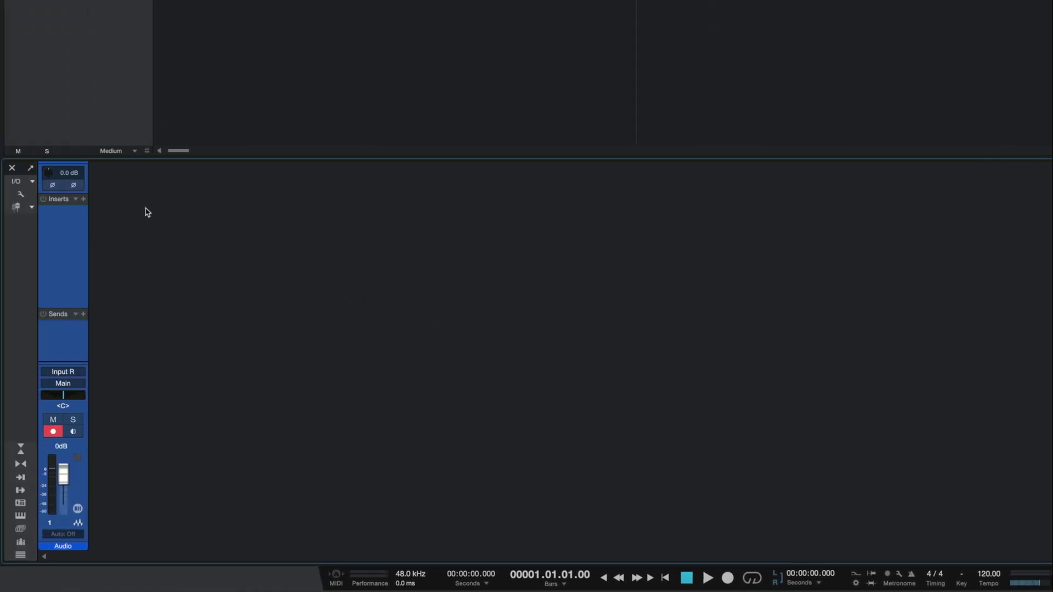
{"action": "left_click", "coordinate": [21, 196]}
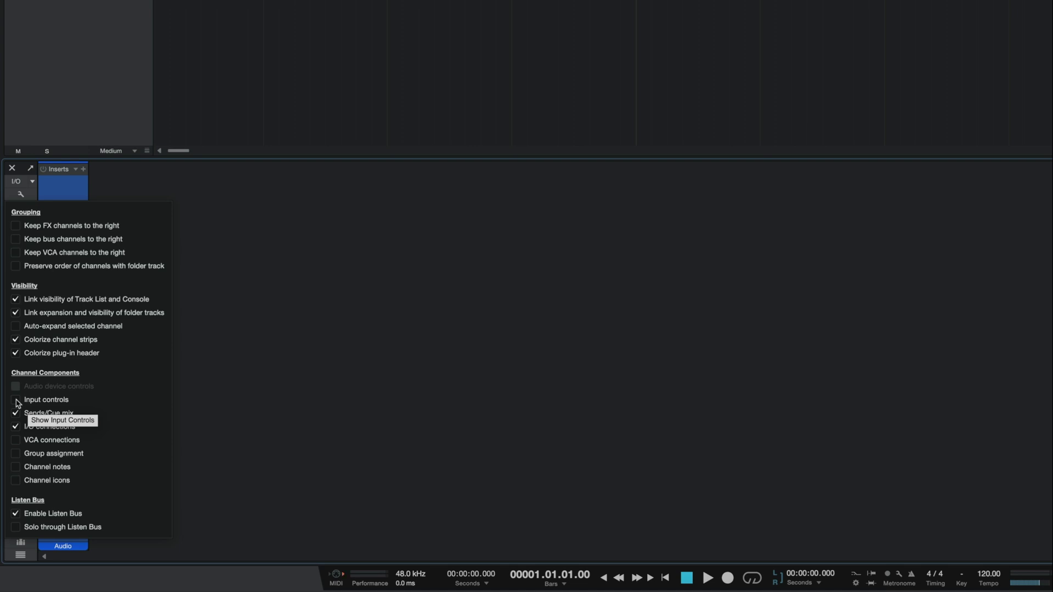
{"action": "left_click", "coordinate": [279, 349]}
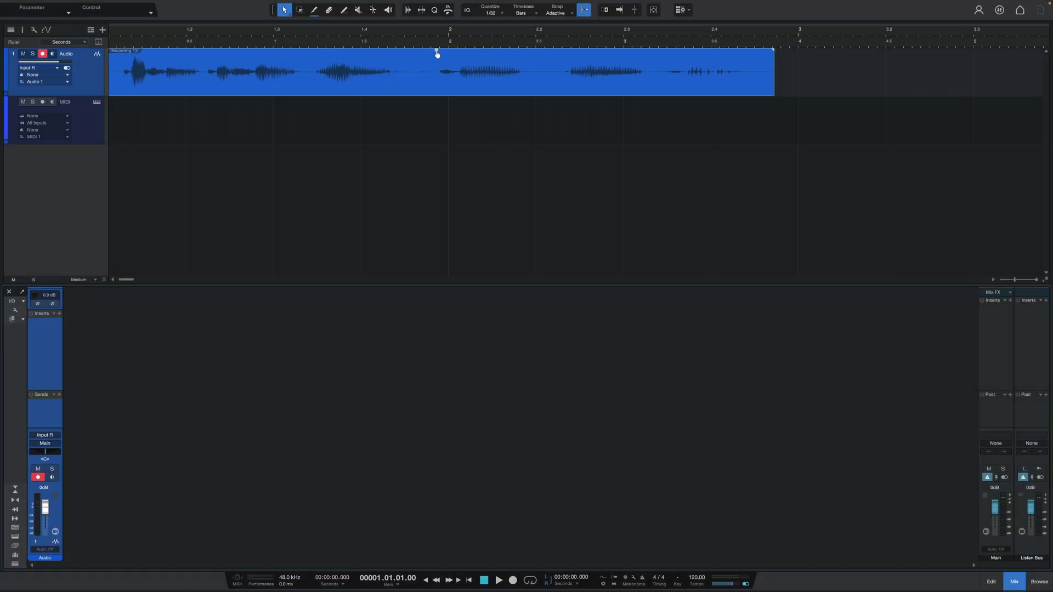
Step: Raise the New Recording 13 event's clip gain by 3.4 dB and zoom out to the whole recording
{"action": "left_click_drag", "start_coordinate": [437, 53], "coordinate": [439, 49]}
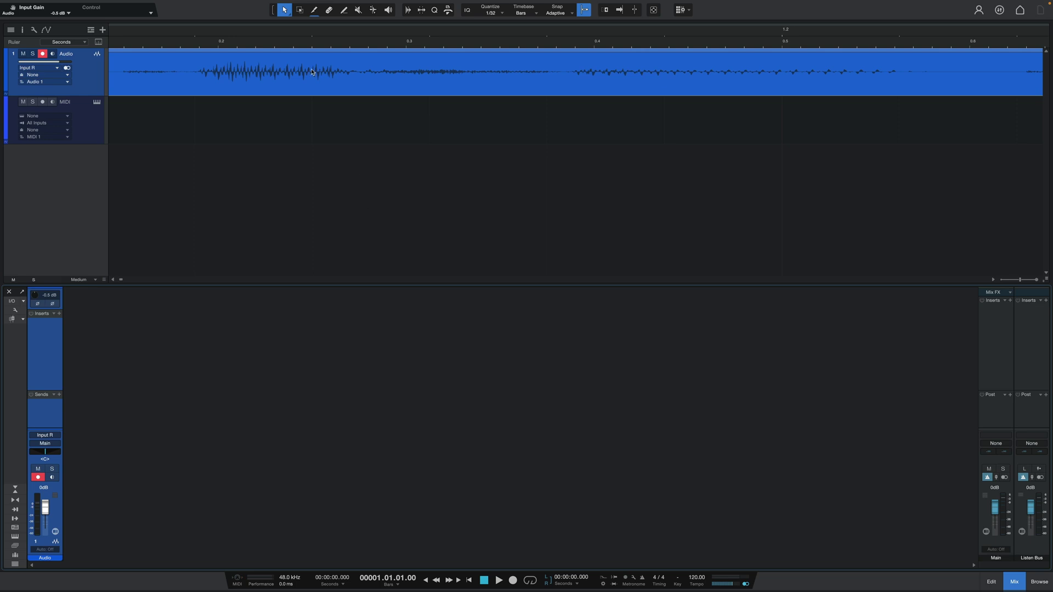
{"action": "left_click_drag", "start_coordinate": [311, 35], "coordinate": [403, 3]}
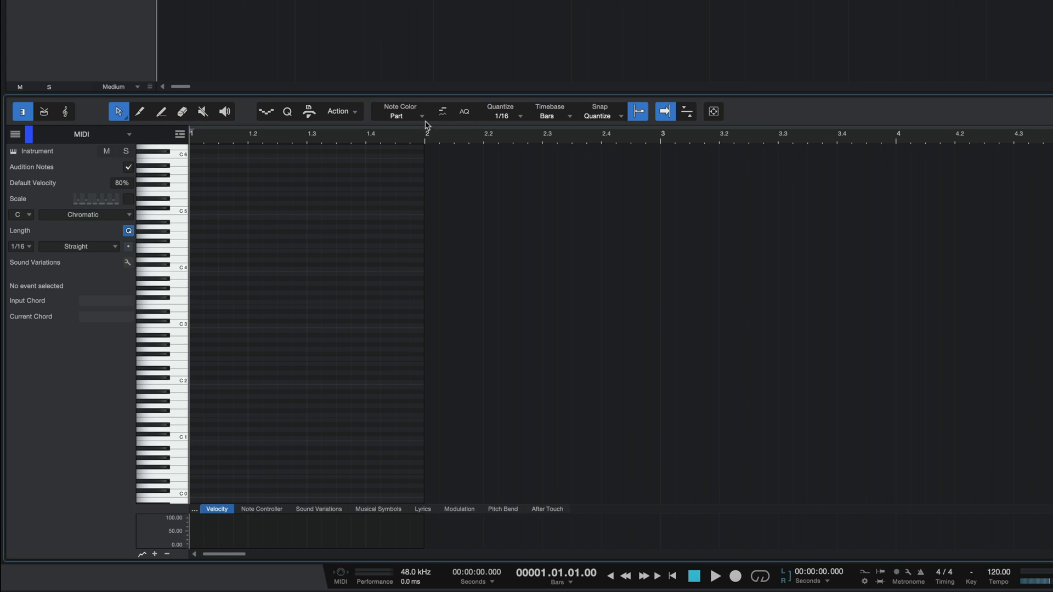
Step: Color notes by Scale with an E Natural Minor scale, then draw a C3 test note
{"action": "left_click", "coordinate": [422, 118]}
{"action": "left_click", "coordinate": [29, 215]}
{"action": "left_click", "coordinate": [34, 285]}
{"action": "left_click", "coordinate": [95, 216]}
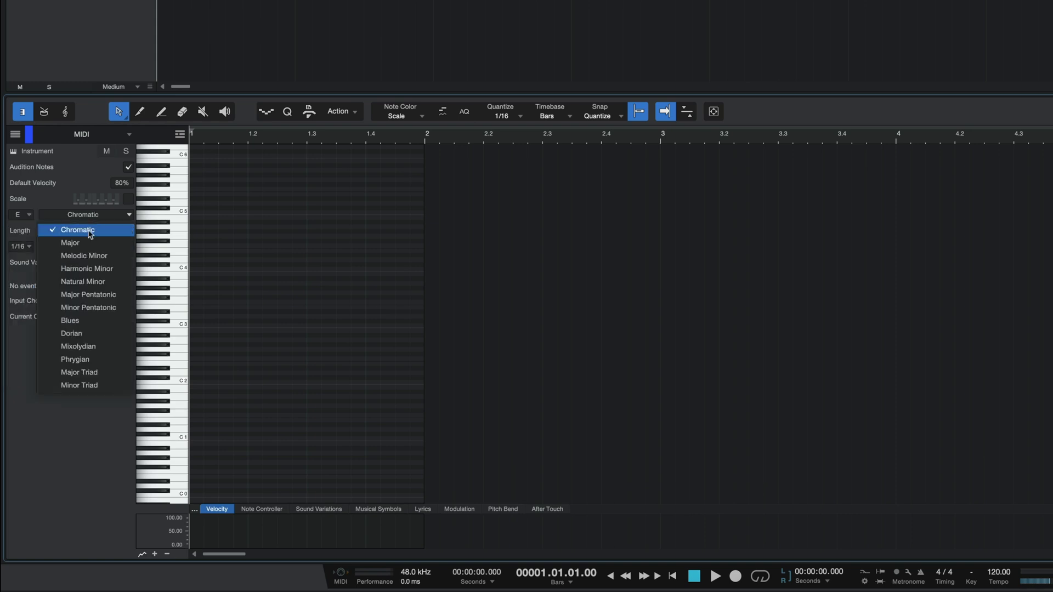
{"action": "left_click", "coordinate": [89, 287]}
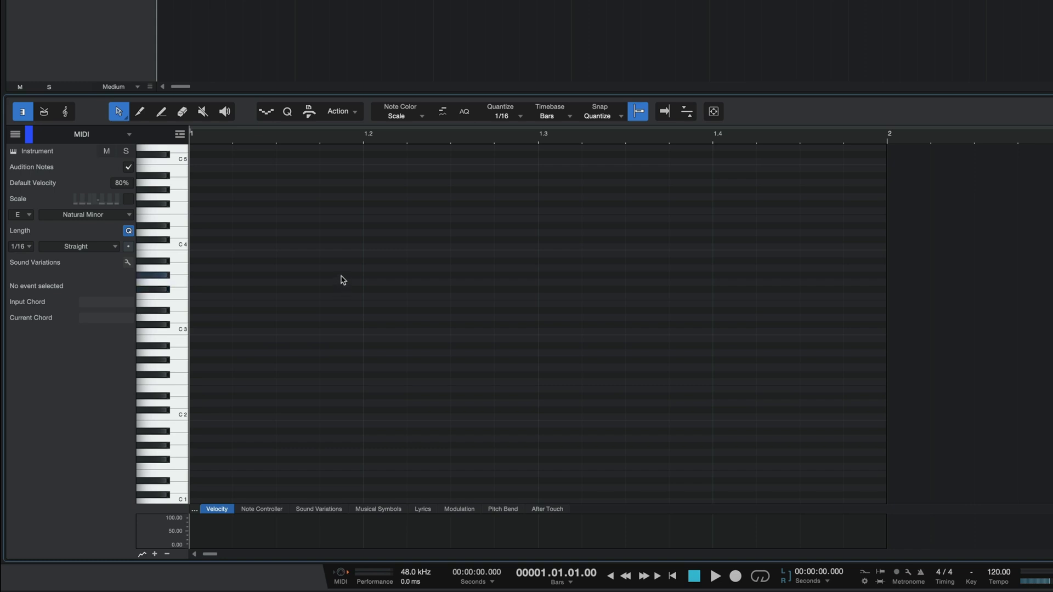
{"action": "left_click", "coordinate": [298, 331]}
Step: Draw C3 and C#3 test notes, then marquee-select and delete both
{"action": "left_click", "coordinate": [341, 314]}
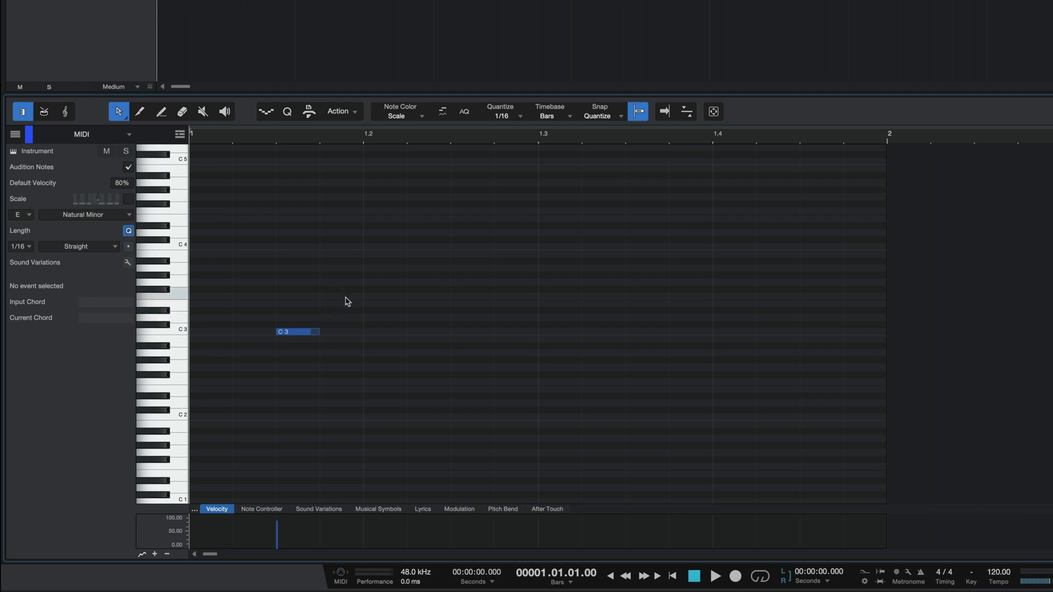
{"action": "left_click", "coordinate": [332, 325]}
{"action": "left_click_drag", "start_coordinate": [366, 296], "coordinate": [275, 371]}
{"action": "key", "text": "Delete"}
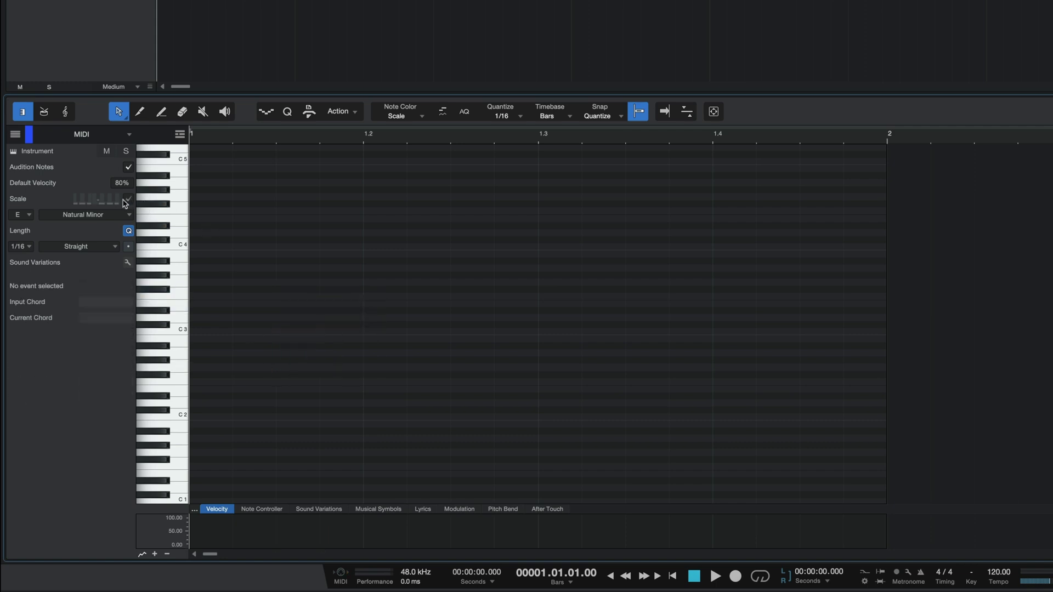